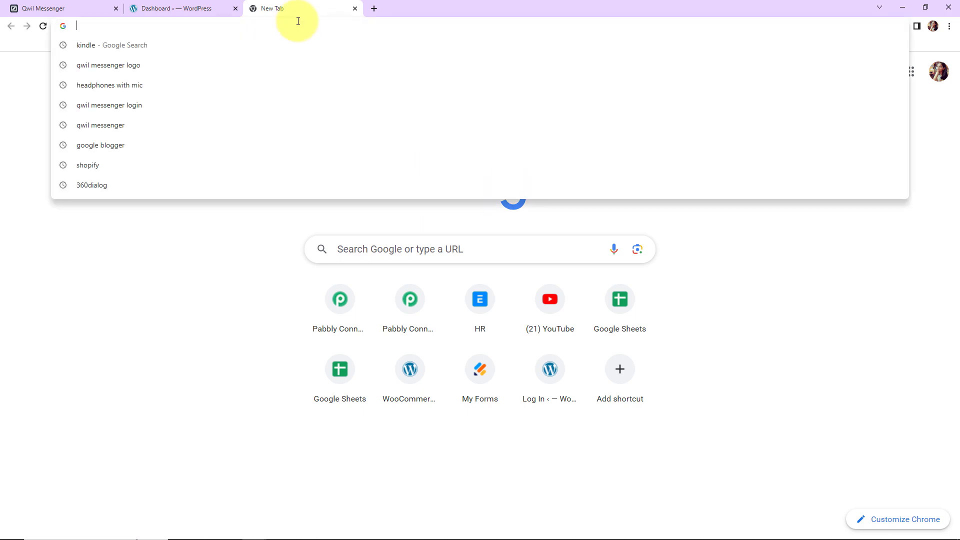
- Go to pabbly.com/connect and launch Pabbly Connect in a new tab from the All Apps page
{"action": "type", "text": "pabbly.com/connect/"}
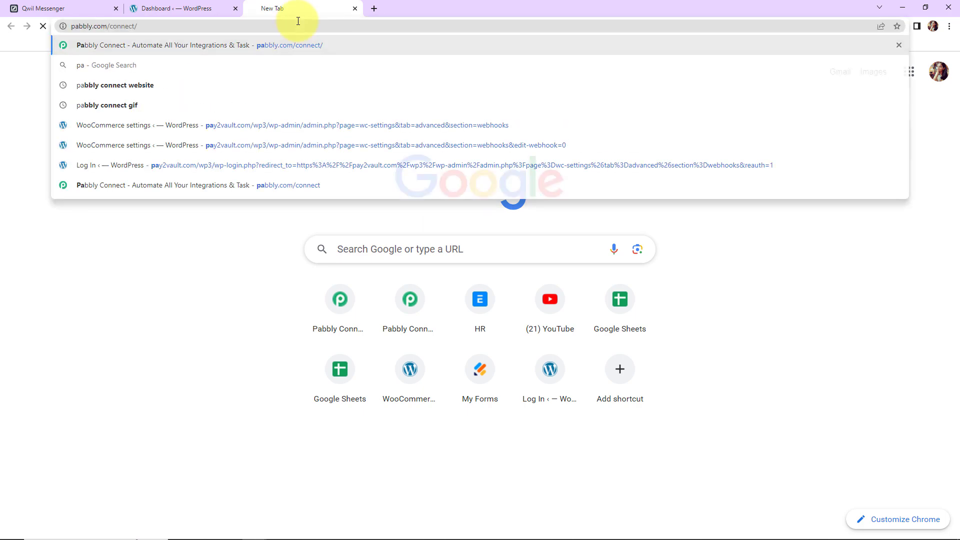
{"action": "key", "text": "Return"}
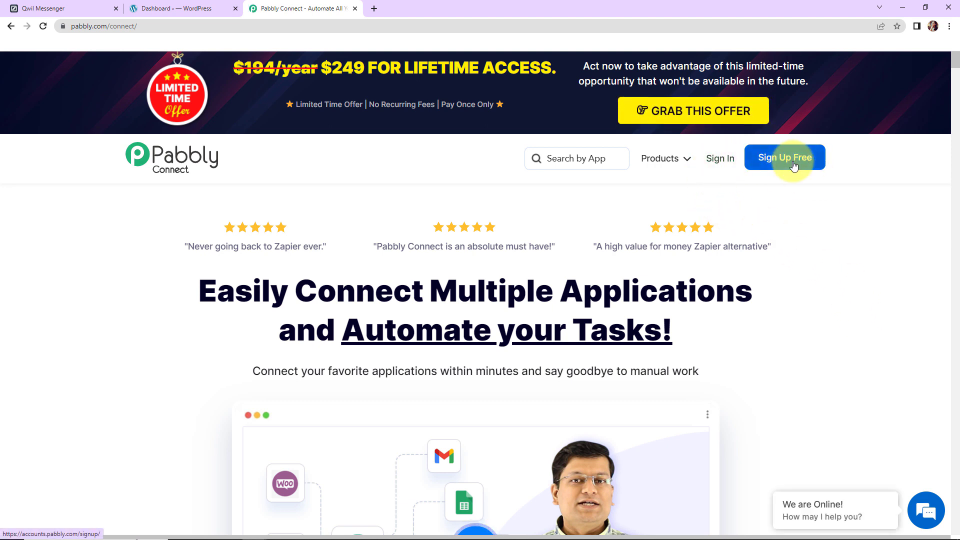
{"action": "left_click", "coordinate": [720, 158]}
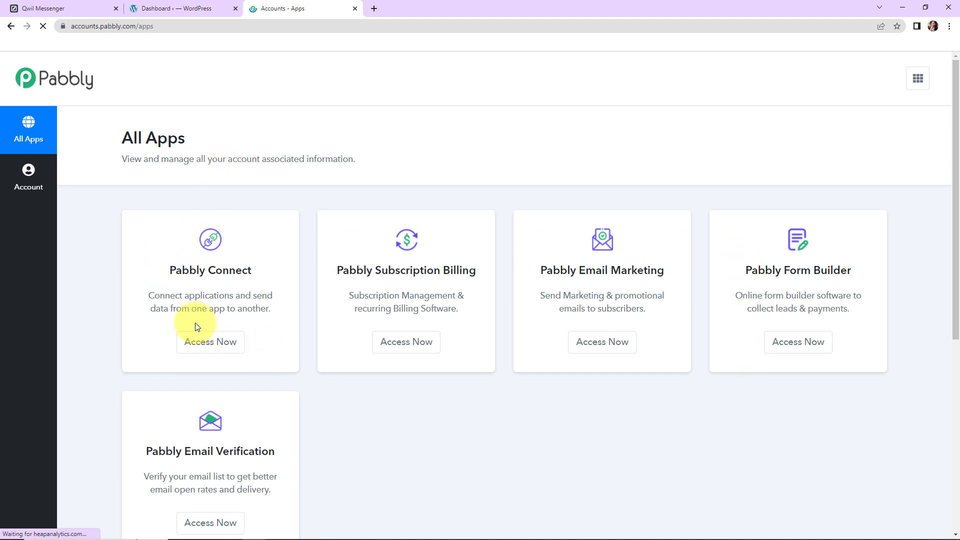
{"action": "left_click", "coordinate": [196, 345]}
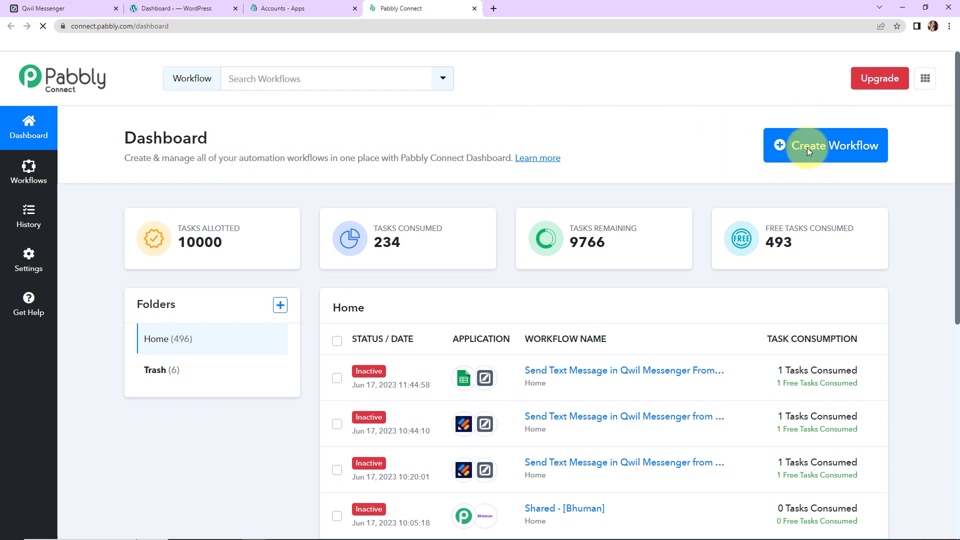
- Create a workflow named 'Send Text Message in Qwil Messenger For New WooCommerce …'
{"action": "left_click", "coordinate": [839, 146]}
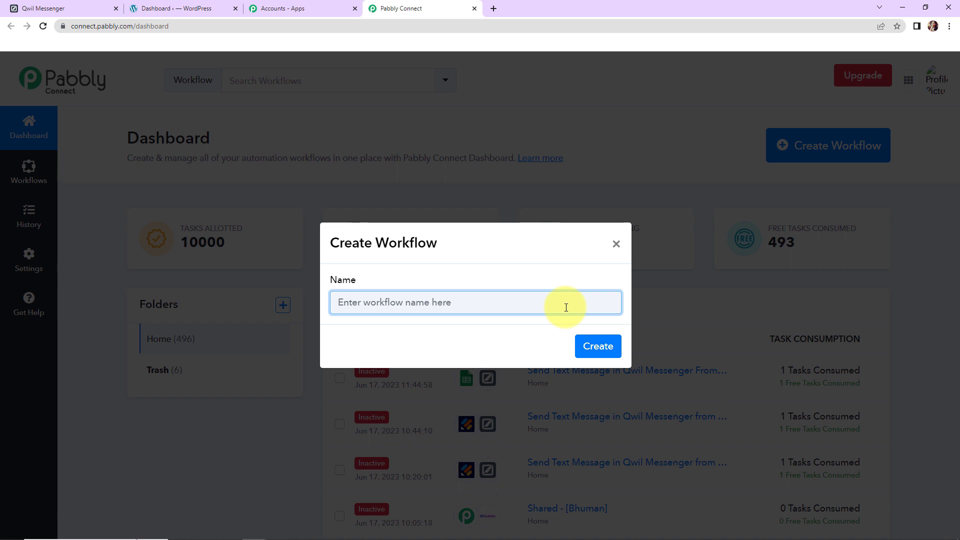
{"action": "type", "text": "Send Text Message in Qwil Messenger For New WooCommerce Product"}
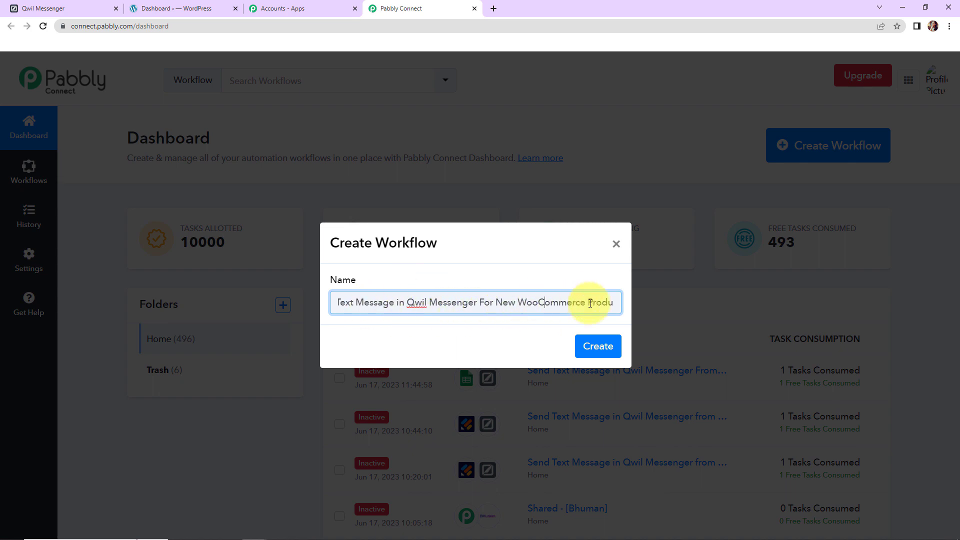
{"action": "left_click", "coordinate": [607, 354]}
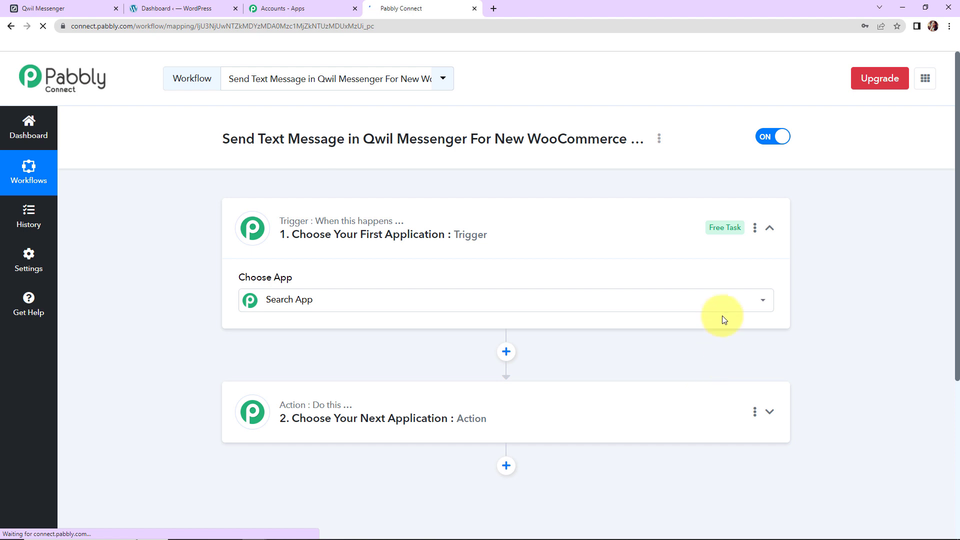
- Set the trigger app to WooCommerce with the New Product Created event
{"action": "scroll", "coordinate": [459, 253], "scroll_direction": "down", "scroll_amount": 2}
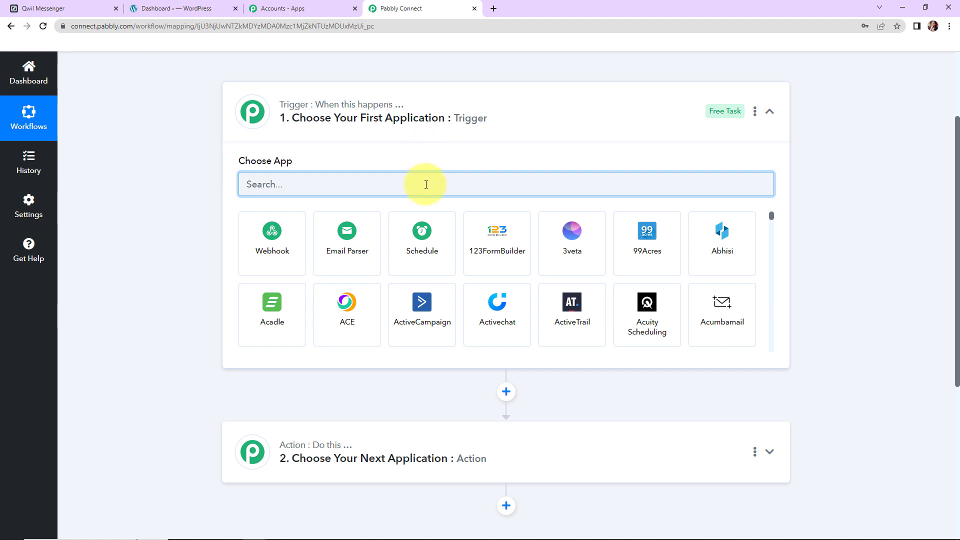
{"action": "type", "text": "woo"}
{"action": "left_click", "coordinate": [324, 268]}
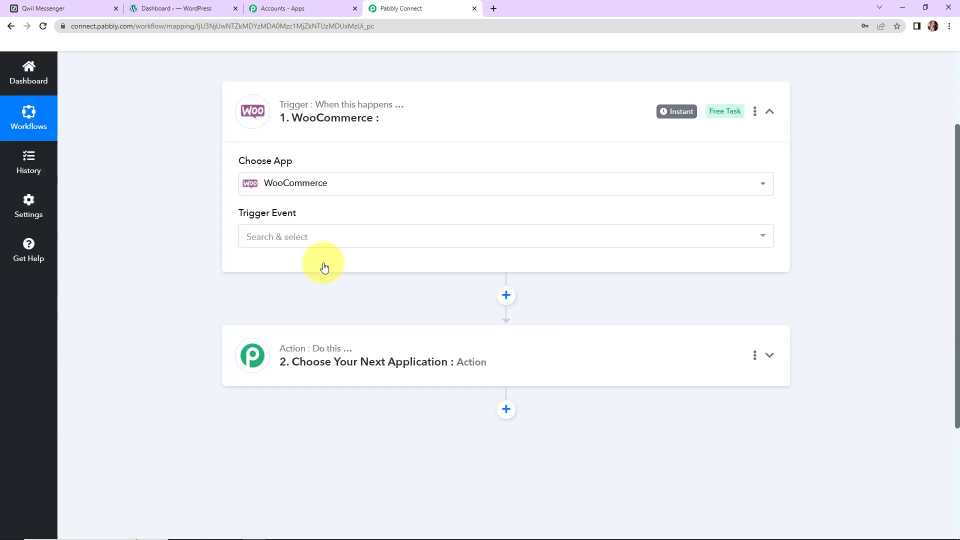
{"action": "left_click", "coordinate": [308, 241]}
{"action": "scroll", "coordinate": [308, 378], "scroll_direction": "down", "scroll_amount": 2}
{"action": "scroll", "coordinate": [309, 379], "scroll_direction": "down", "scroll_amount": 3}
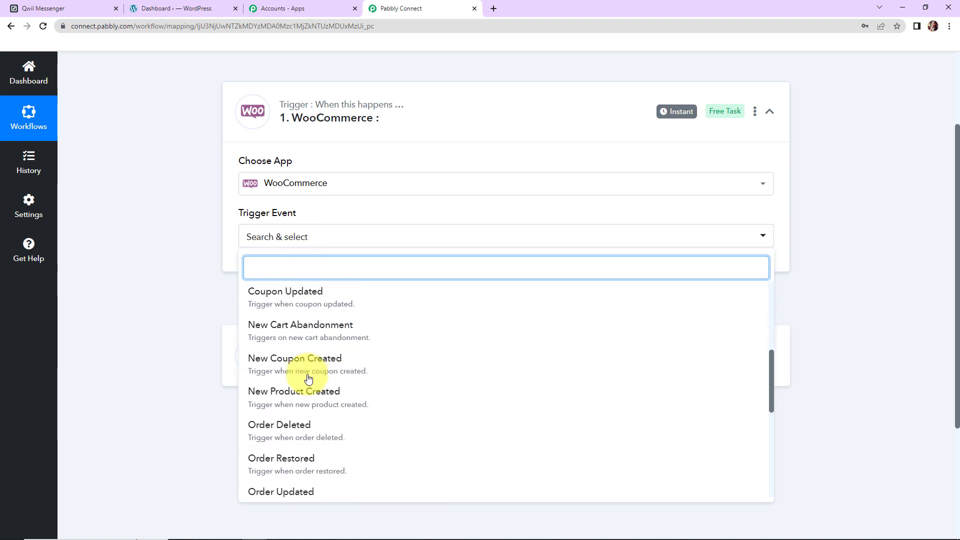
{"action": "left_click", "coordinate": [306, 397]}
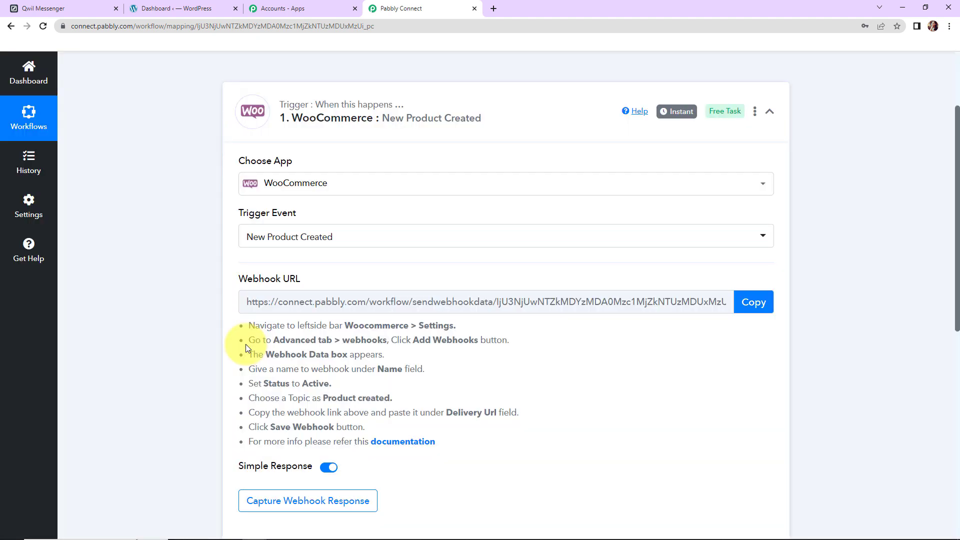
- Copy the trigger's webhook URL and switch to the WordPress dashboard tab
{"action": "left_click_drag", "start_coordinate": [239, 279], "coordinate": [312, 281]}
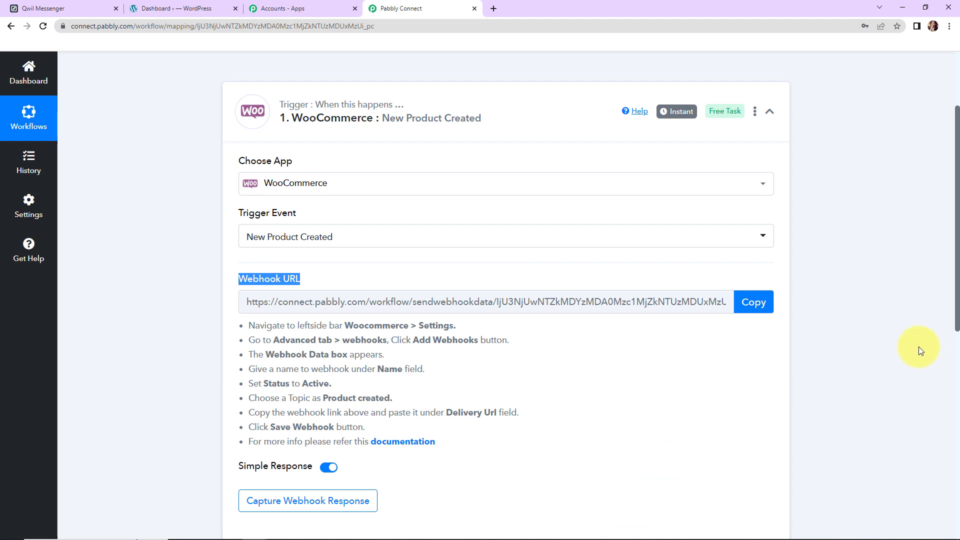
{"action": "left_click", "coordinate": [754, 303]}
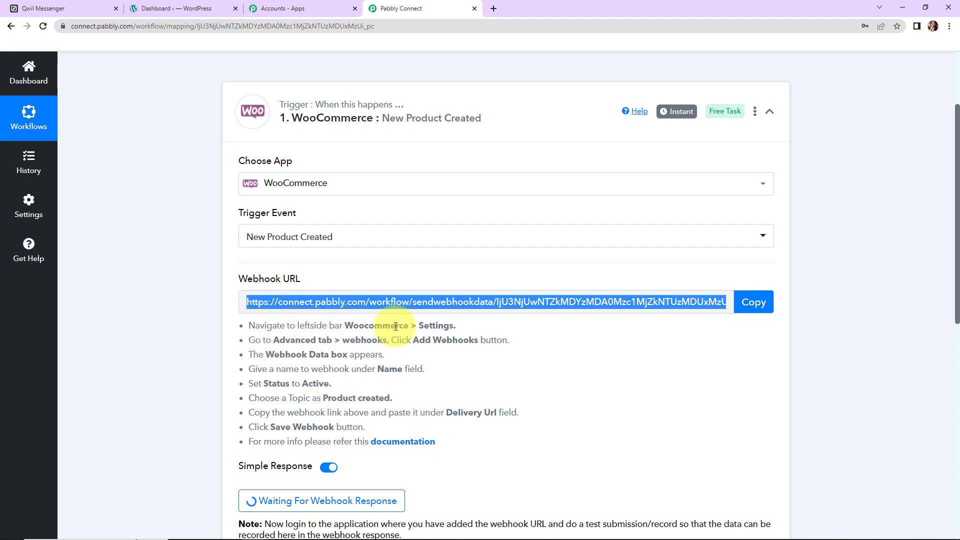
{"action": "left_click", "coordinate": [175, 8]}
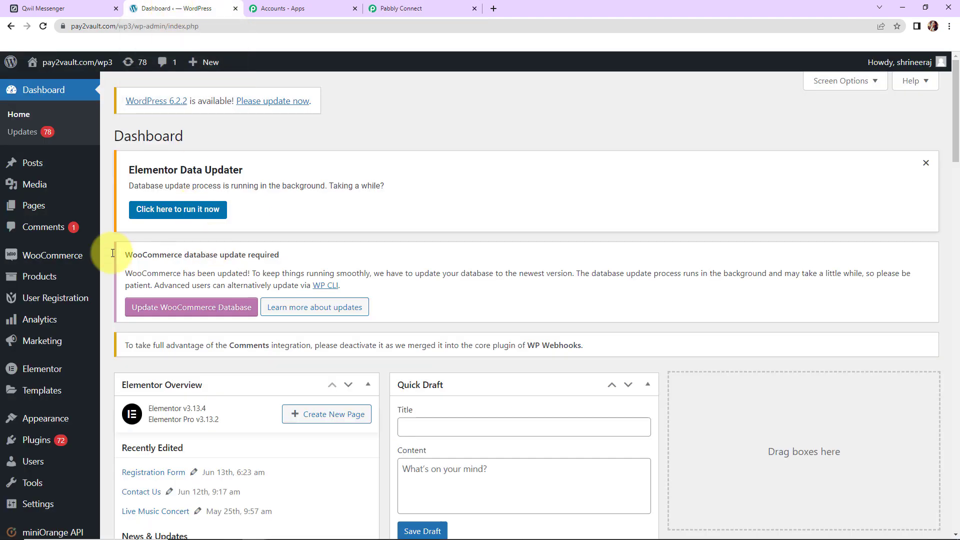
- Open a blank Add webhook form under WooCommerce Settings › Advanced › Webhooks
{"action": "left_click", "coordinate": [43, 264]}
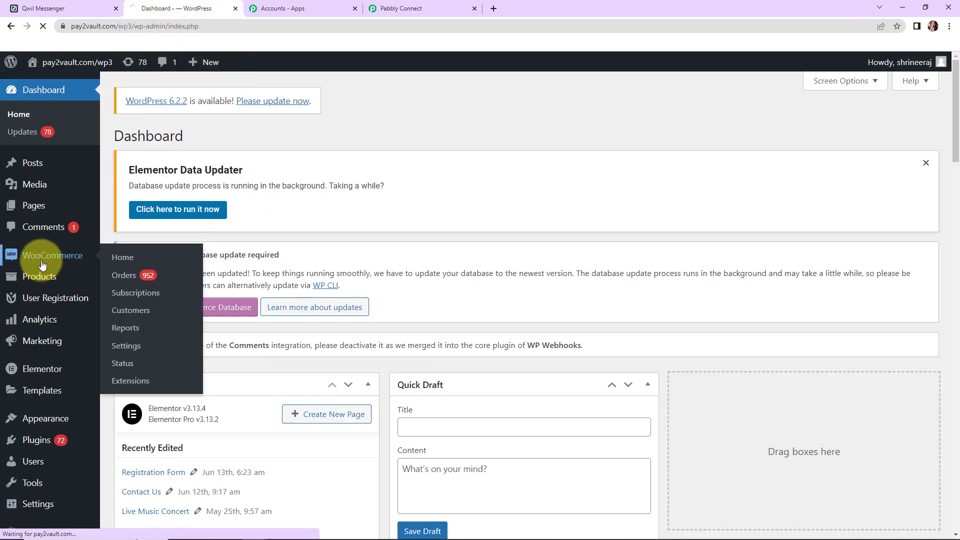
{"action": "left_click", "coordinate": [133, 350]}
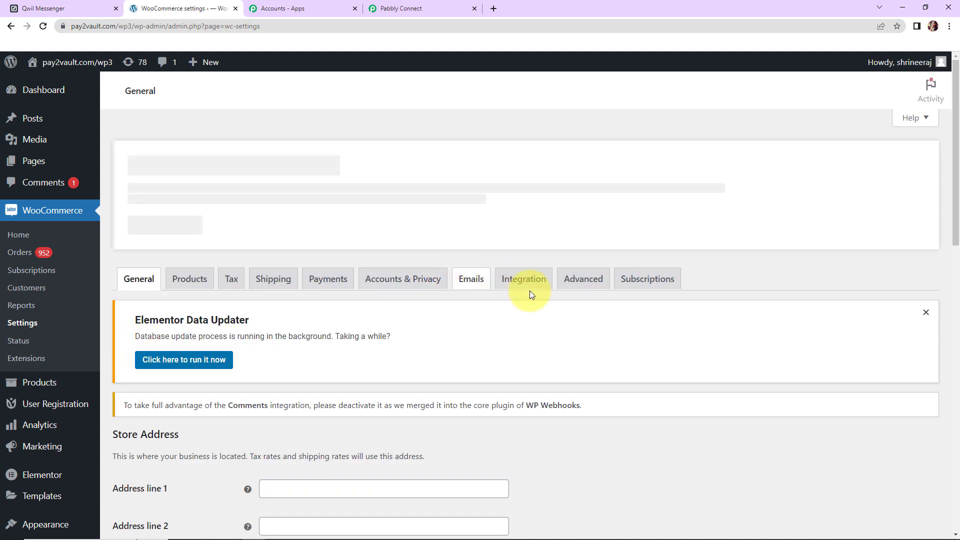
{"action": "left_click", "coordinate": [583, 280]}
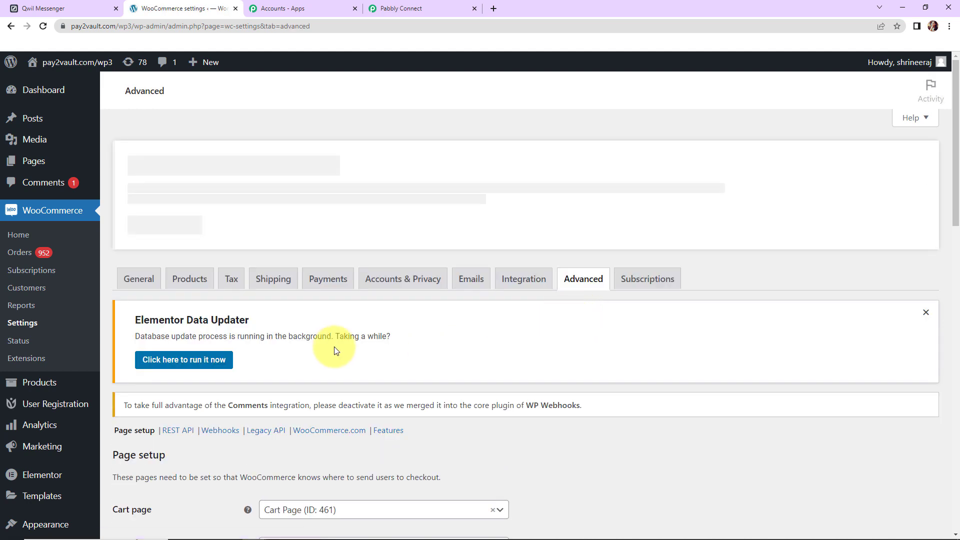
{"action": "scroll", "coordinate": [233, 361], "scroll_direction": "down", "scroll_amount": 2}
{"action": "left_click", "coordinate": [220, 317]}
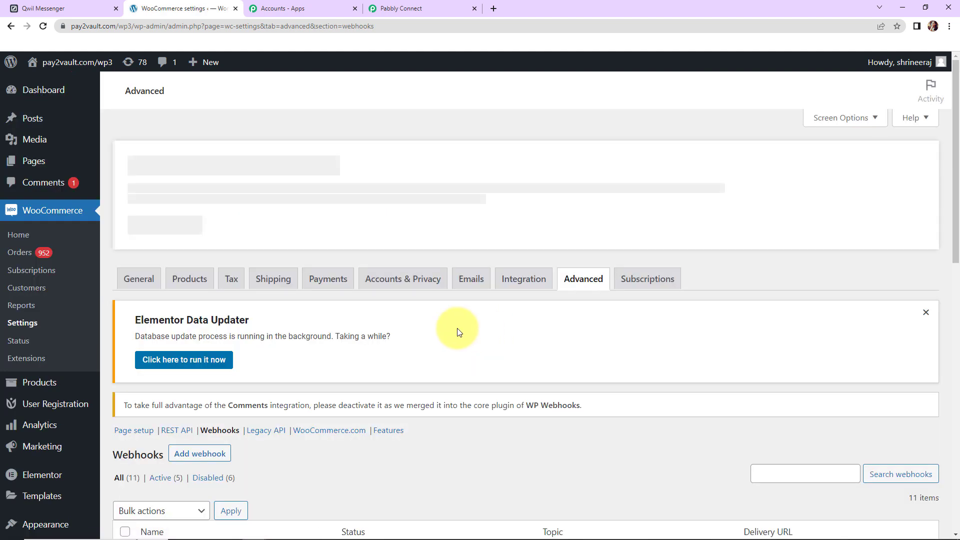
{"action": "scroll", "coordinate": [337, 354], "scroll_direction": "down", "scroll_amount": 4}
{"action": "left_click", "coordinate": [199, 221]}
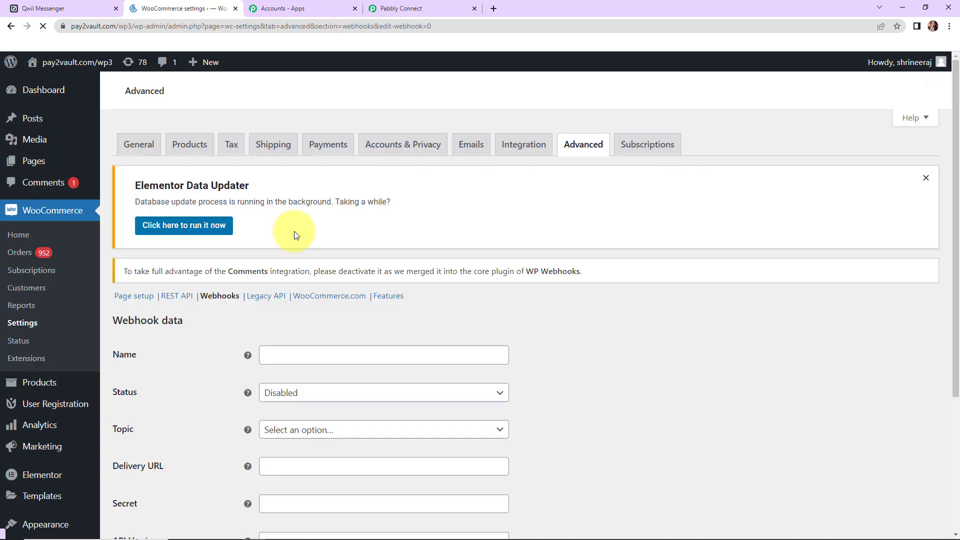
- Name the webhook 'Qwil Webhook', set status Active and topic Product created
{"action": "scroll", "coordinate": [305, 282], "scroll_direction": "down", "scroll_amount": 5}
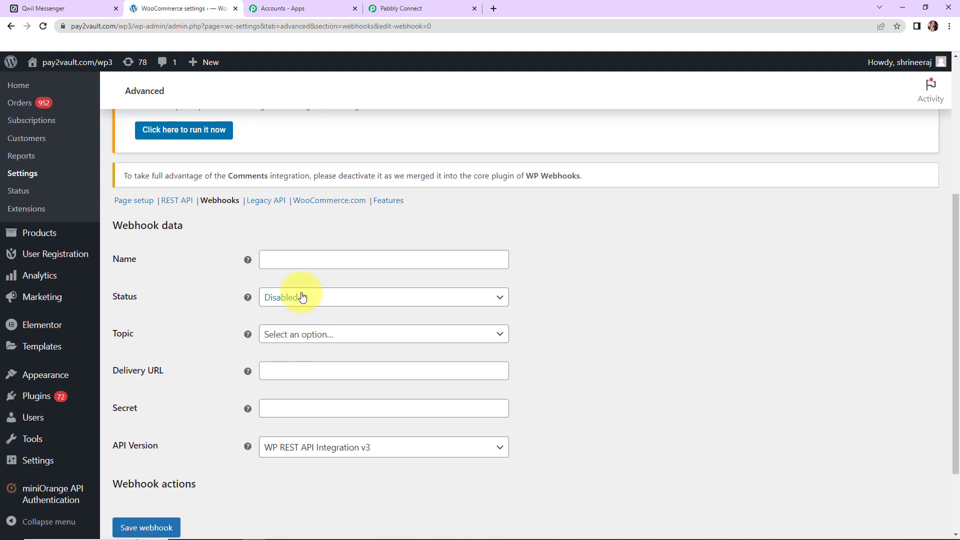
{"action": "left_click", "coordinate": [297, 259]}
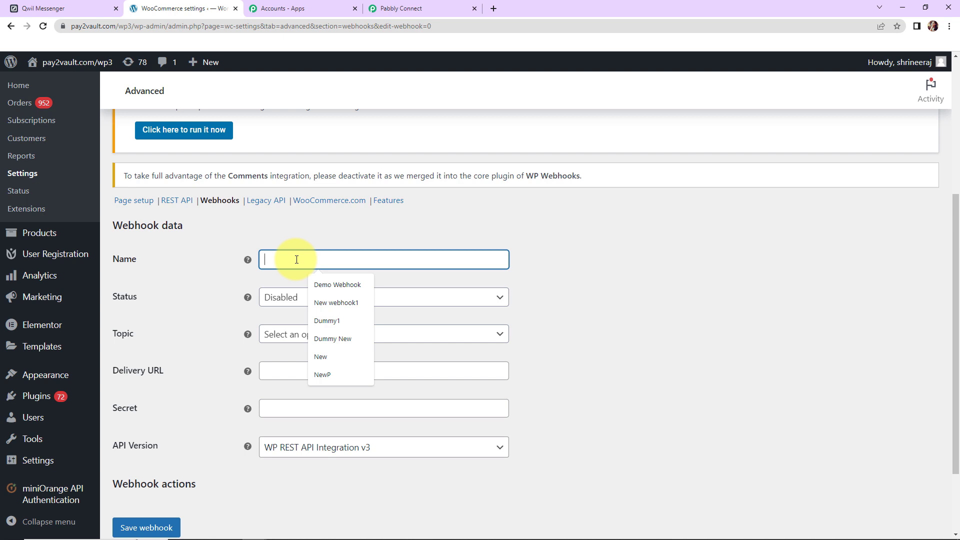
{"action": "type", "text": "Qwil We"}
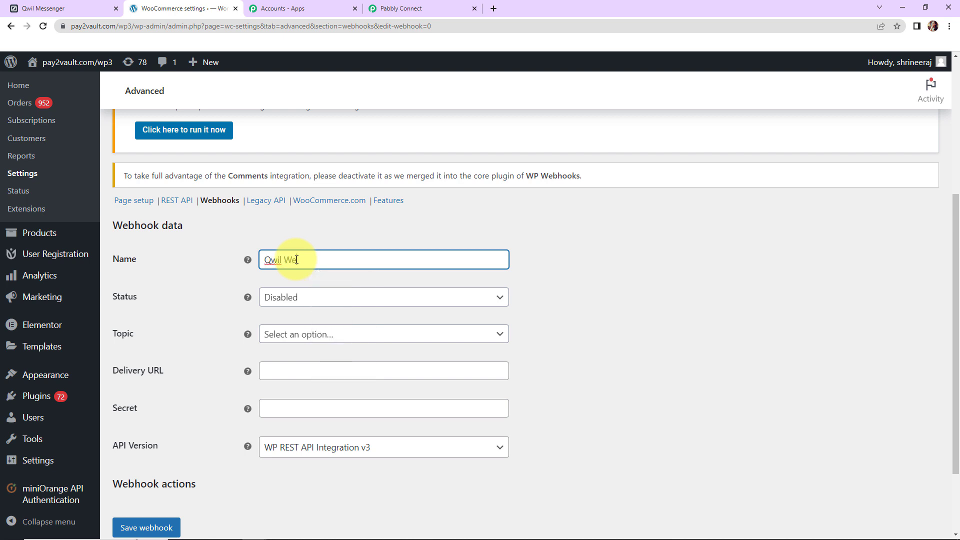
{"action": "type", "text": "bhook"}
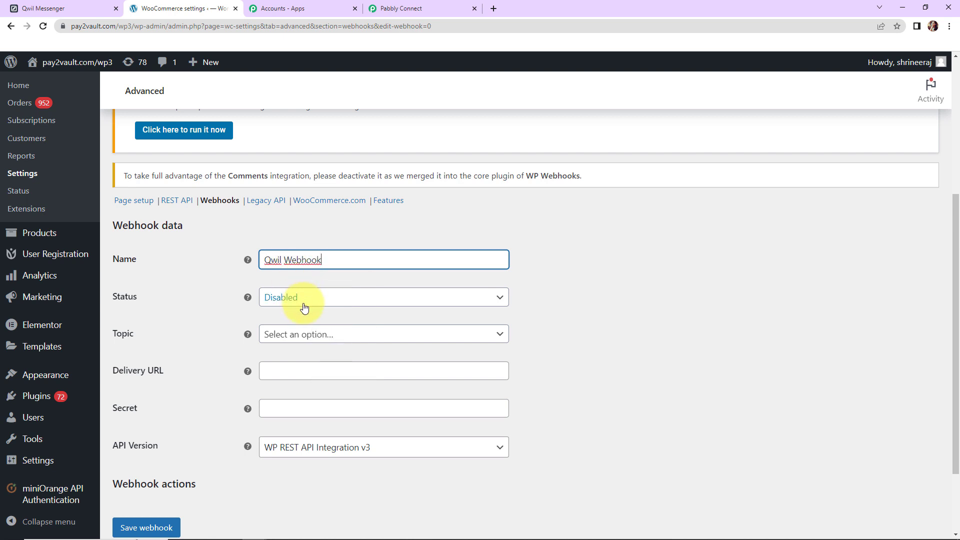
{"action": "left_click", "coordinate": [306, 303]}
{"action": "left_click", "coordinate": [294, 316]}
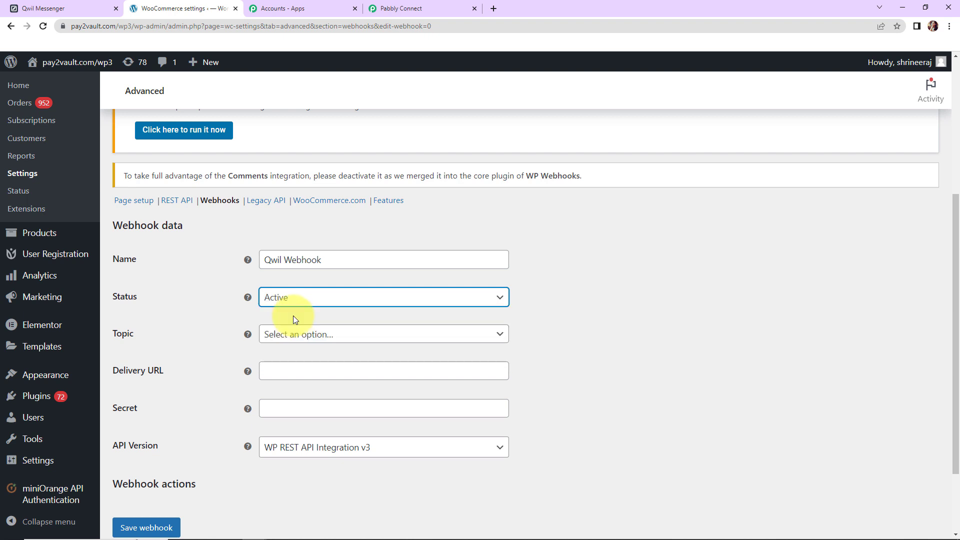
{"action": "left_click", "coordinate": [333, 335]}
{"action": "scroll", "coordinate": [347, 402], "scroll_direction": "down", "scroll_amount": 3}
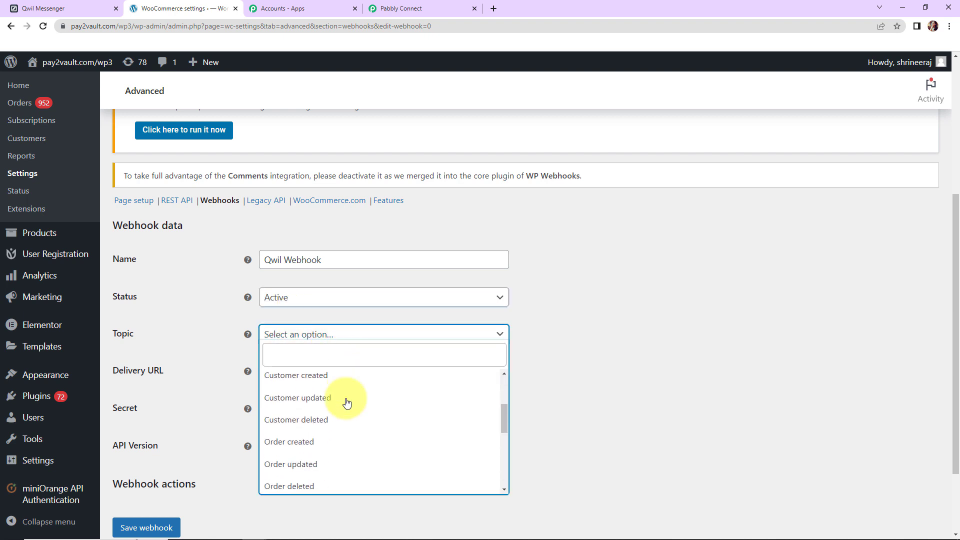
{"action": "scroll", "coordinate": [347, 403], "scroll_direction": "down", "scroll_amount": 3}
{"action": "left_click", "coordinate": [342, 410]}
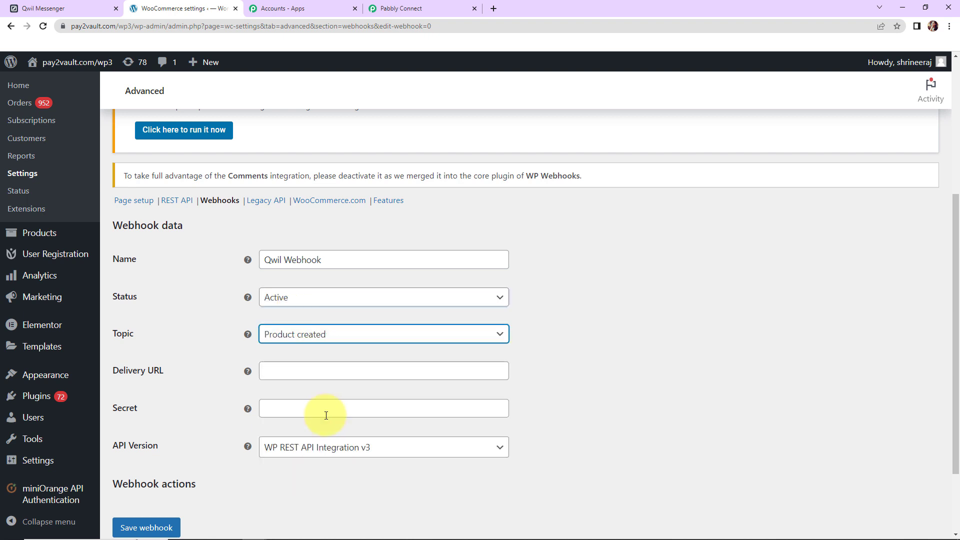
- Paste the Pabbly webhook URL as the Delivery URL and save the webhook
{"action": "left_click", "coordinate": [292, 370]}
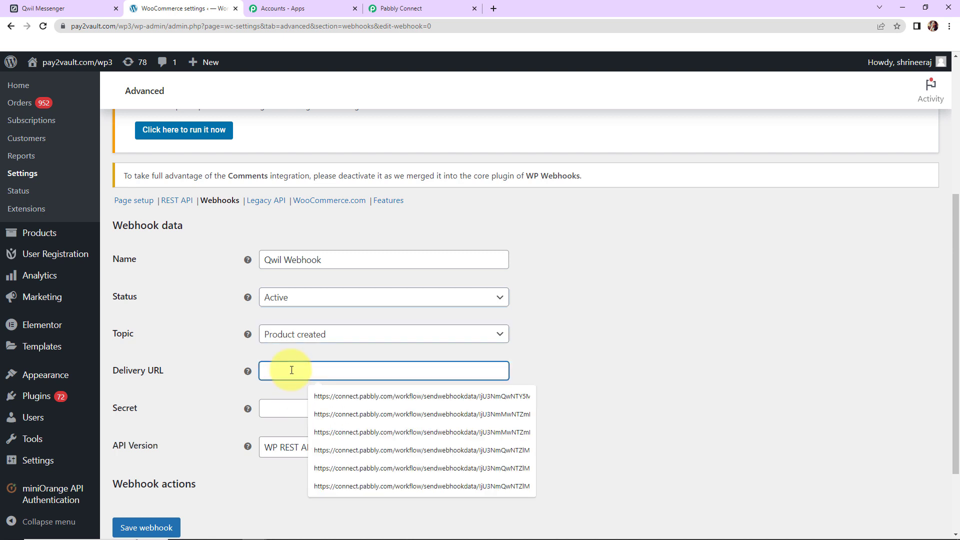
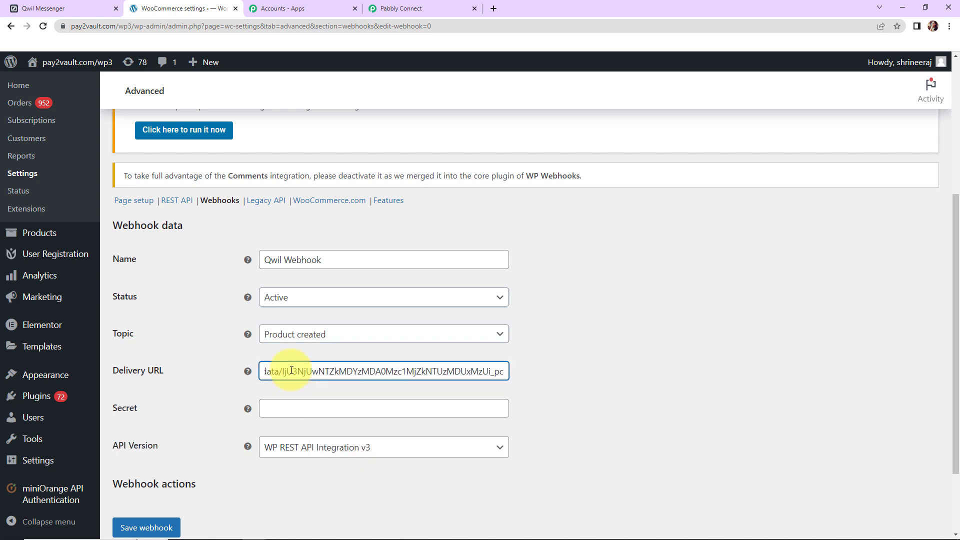
{"action": "scroll", "coordinate": [648, 364], "scroll_direction": "down", "scroll_amount": 2}
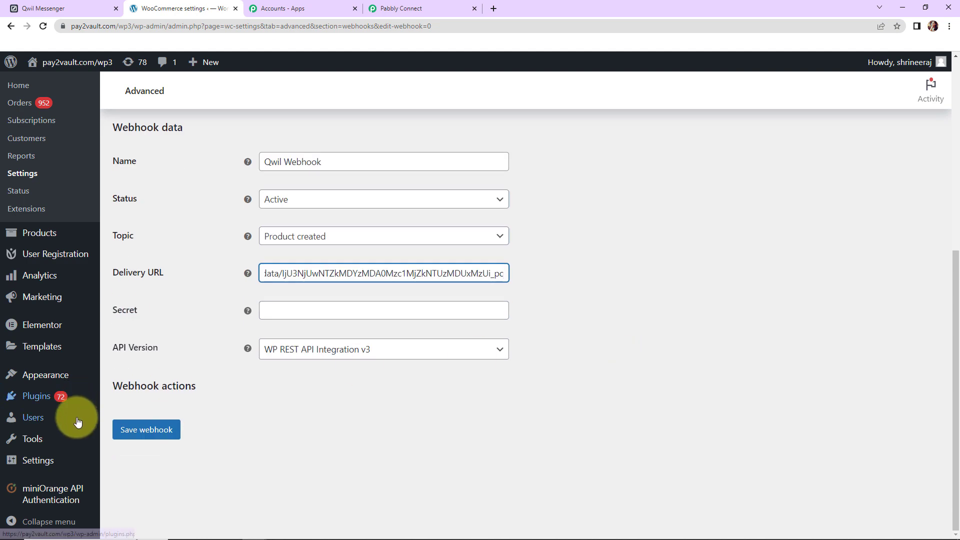
{"action": "left_click", "coordinate": [131, 429]}
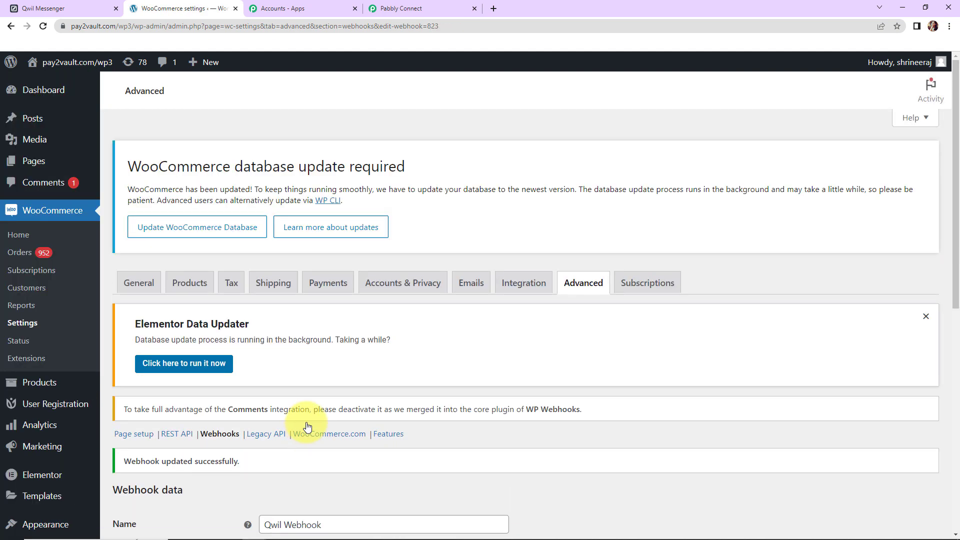
{"action": "scroll", "coordinate": [357, 362], "scroll_direction": "down", "scroll_amount": 5}
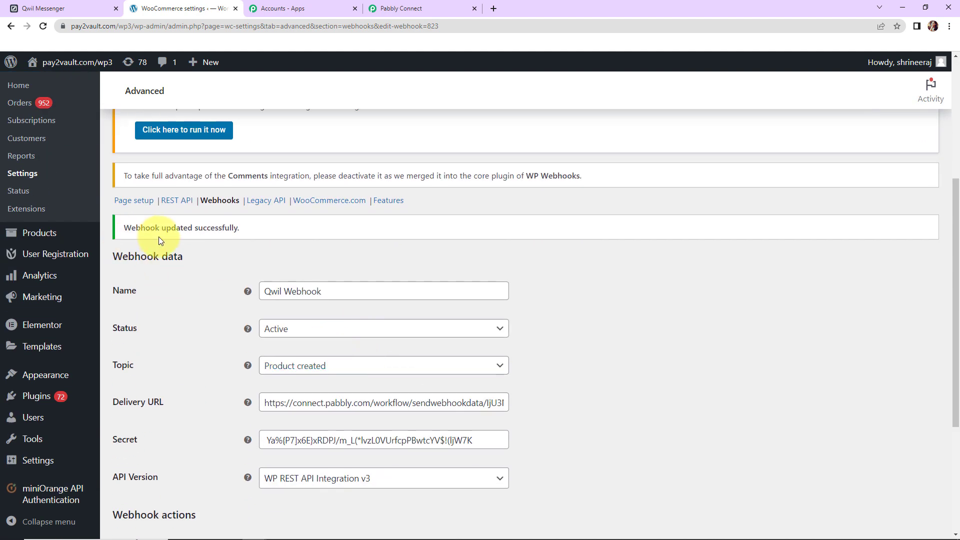
- Re-capture the WooCommerce trigger's webhook response in Pabbly Connect, then return to WordPress
{"action": "left_click", "coordinate": [389, 8]}
{"action": "scroll", "coordinate": [575, 373], "scroll_direction": "down", "scroll_amount": 5}
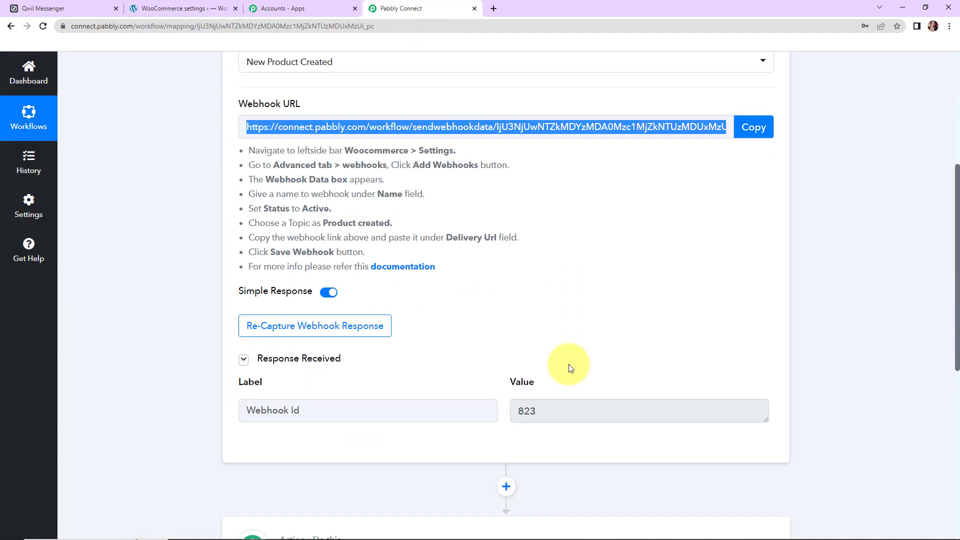
{"action": "left_click", "coordinate": [290, 267]}
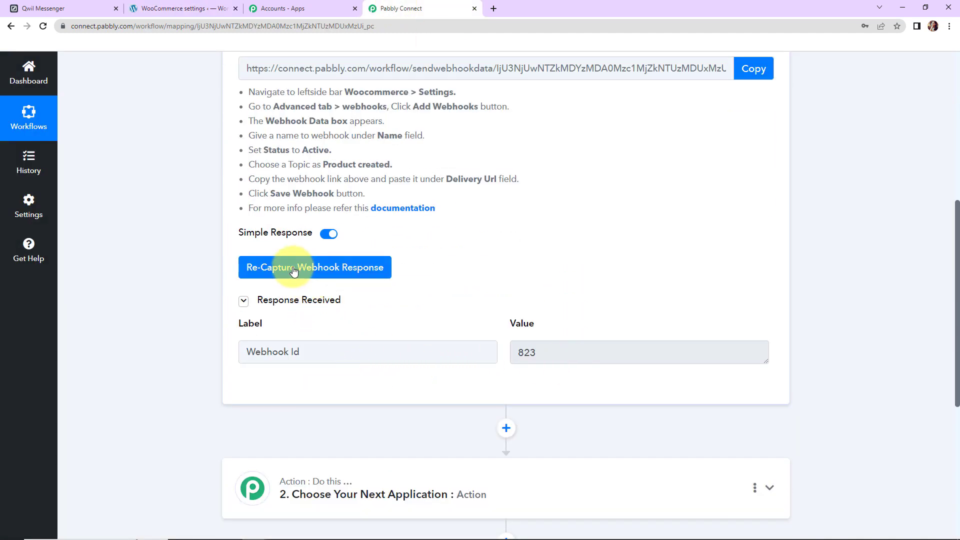
{"action": "left_click", "coordinate": [436, 375]}
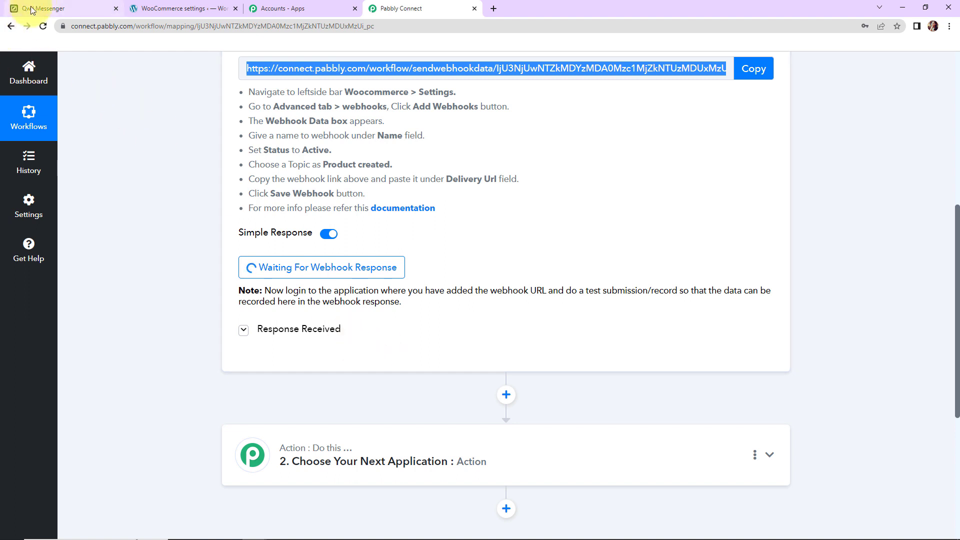
{"action": "left_click", "coordinate": [152, 10]}
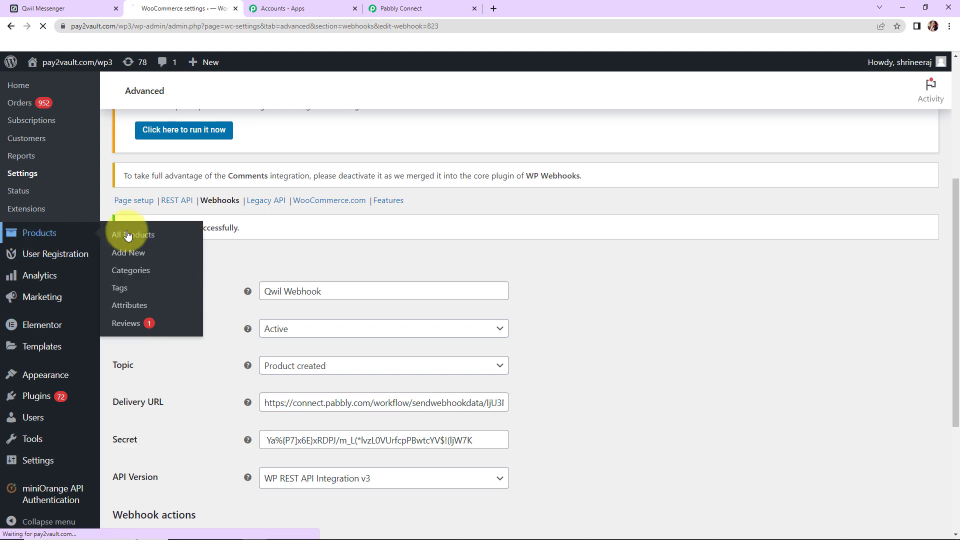
- Add a new product titled 'Headphones' with the headphones image inserted into its description
{"action": "left_click", "coordinate": [125, 255]}
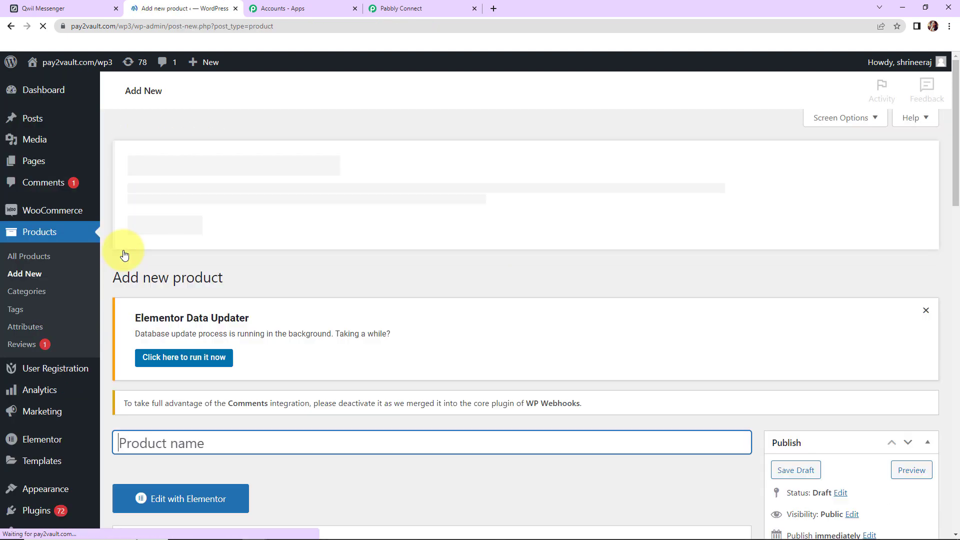
{"action": "scroll", "coordinate": [242, 290], "scroll_direction": "down", "scroll_amount": 2}
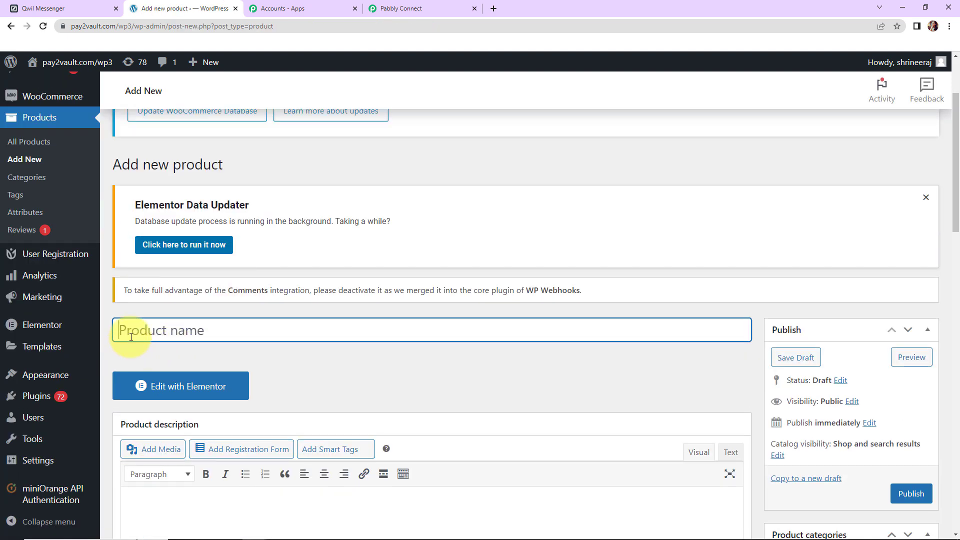
{"action": "type", "text": "Headphones"}
{"action": "scroll", "coordinate": [368, 439], "scroll_direction": "down", "scroll_amount": 2}
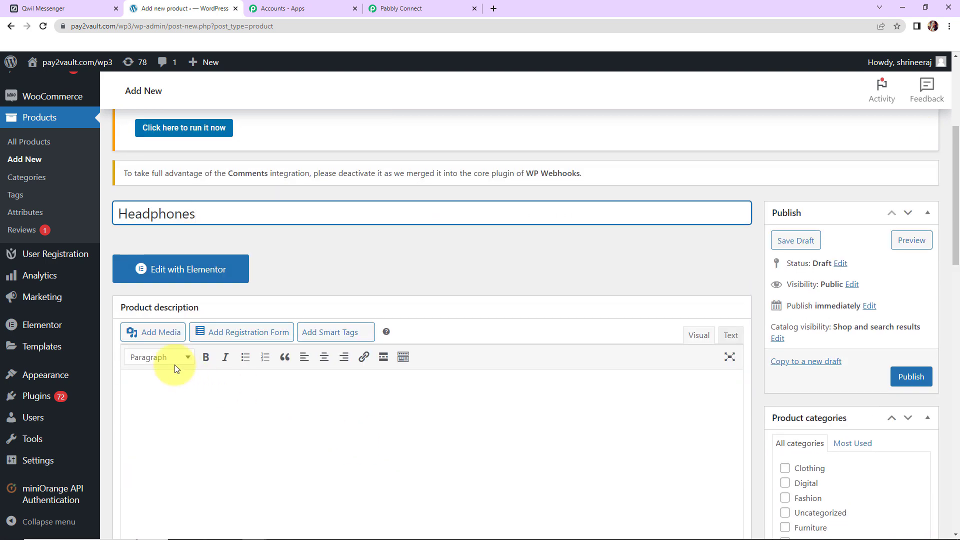
{"action": "left_click", "coordinate": [153, 332]}
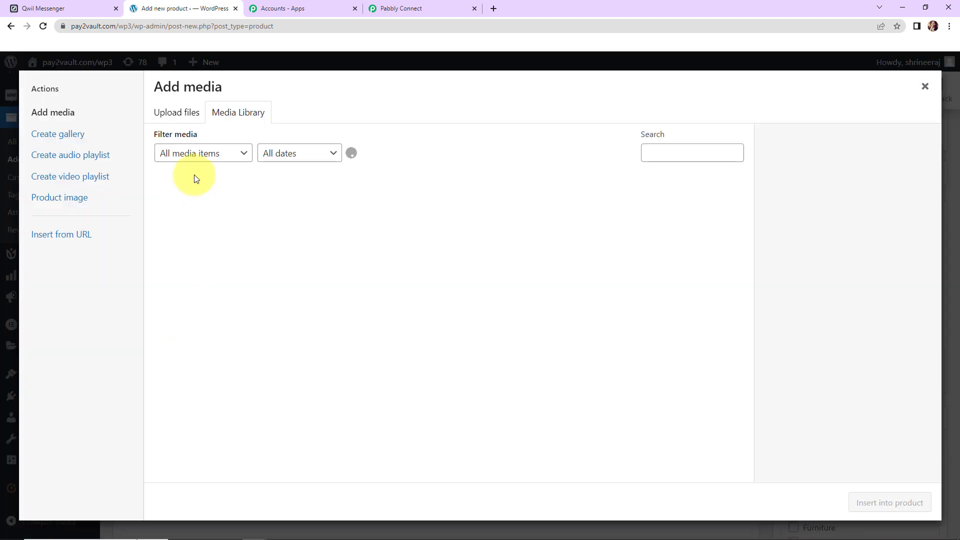
{"action": "left_click", "coordinate": [193, 207]}
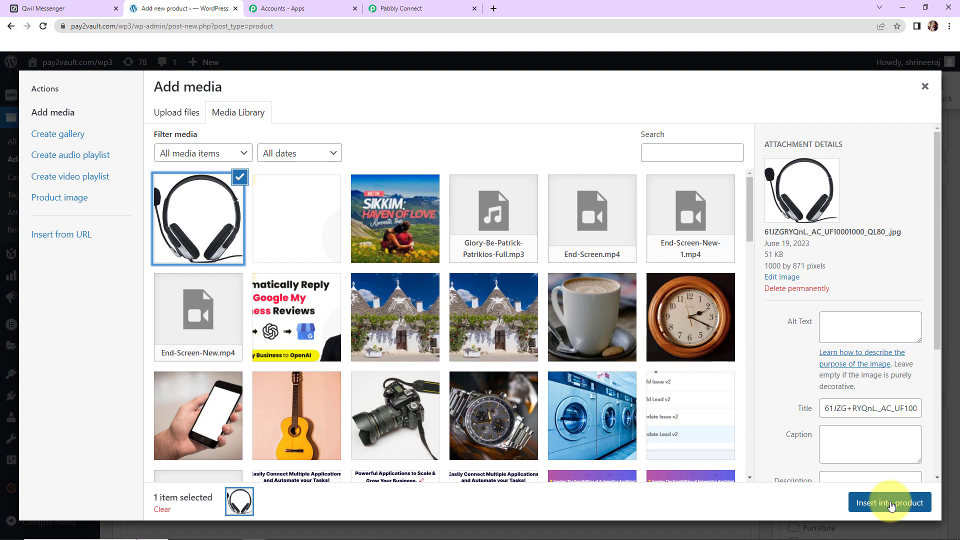
{"action": "left_click", "coordinate": [890, 504]}
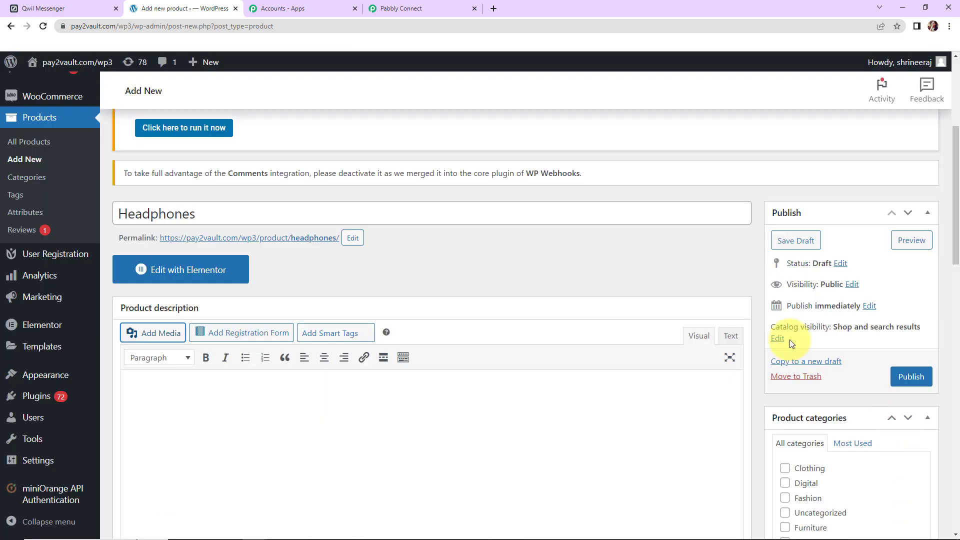
- Enter regular price 1500 under General and SKU 100 under Inventory
{"action": "scroll", "coordinate": [475, 306], "scroll_direction": "down", "scroll_amount": 10}
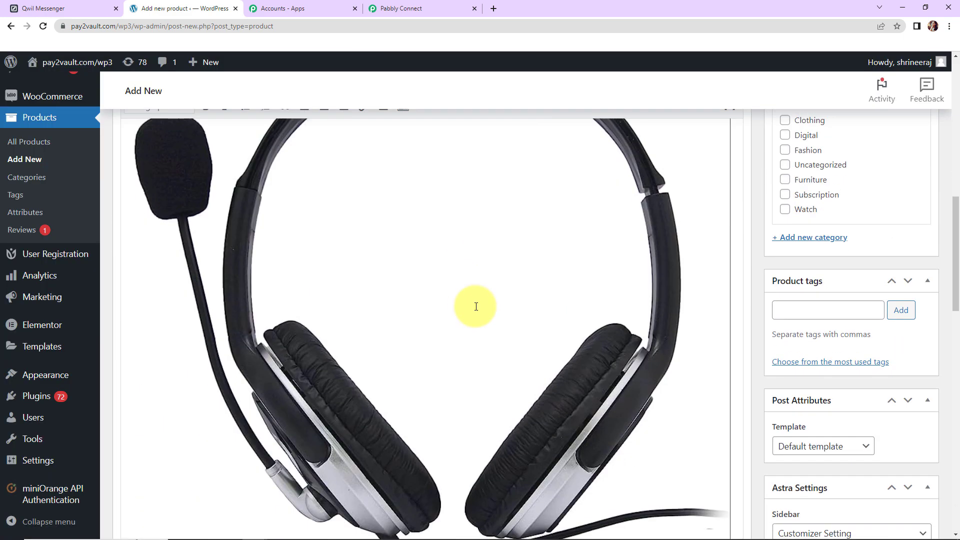
{"action": "scroll", "coordinate": [475, 306], "scroll_direction": "down", "scroll_amount": 2}
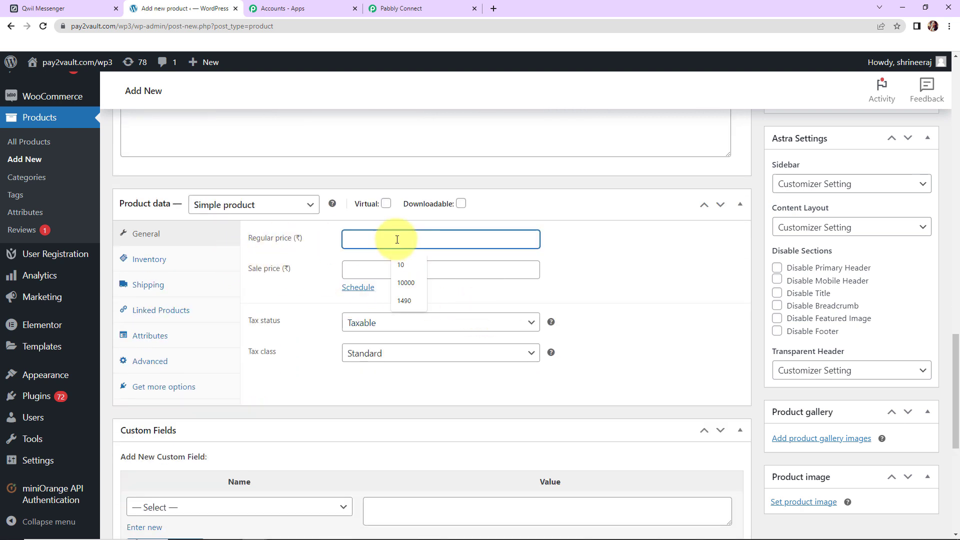
{"action": "type", "text": "500"}
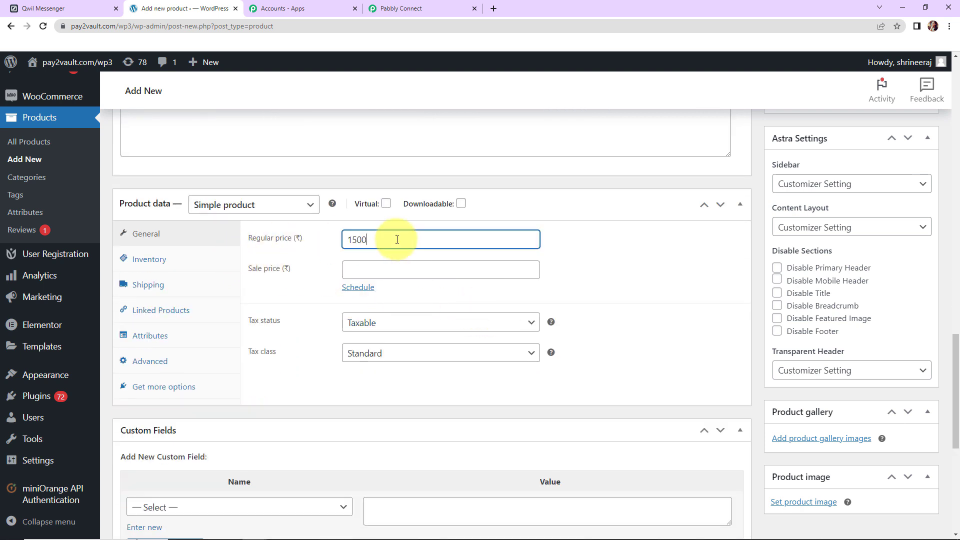
{"action": "left_click", "coordinate": [216, 268]}
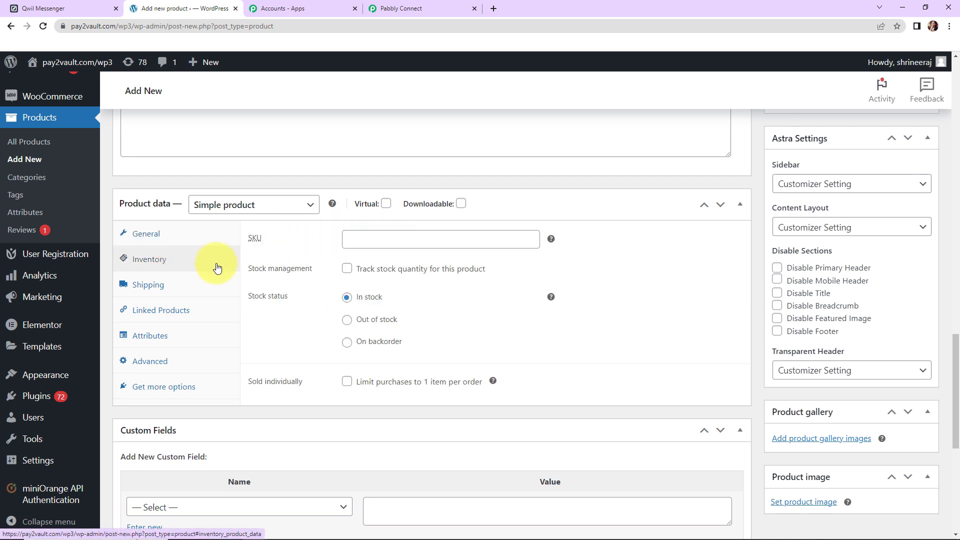
{"action": "left_click", "coordinate": [370, 239]}
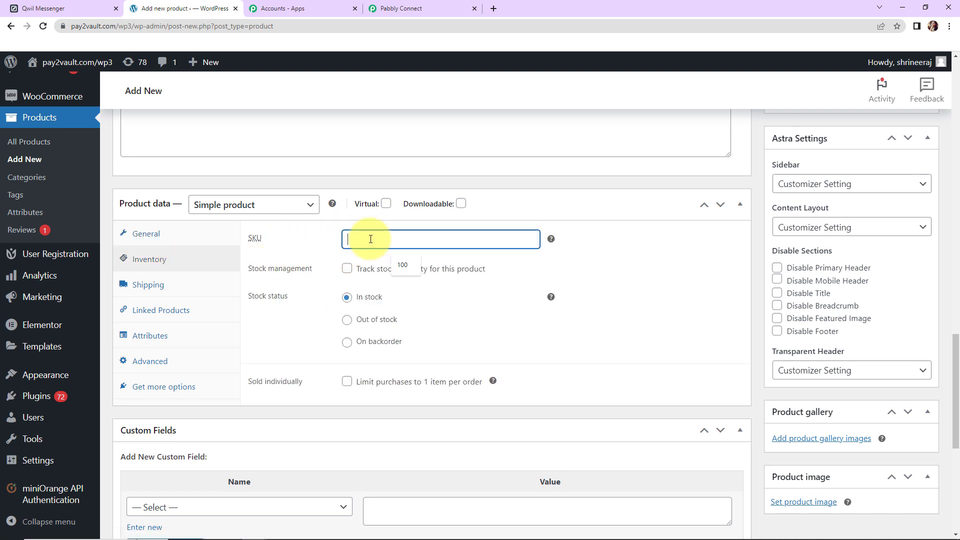
{"action": "type", "text": "100"}
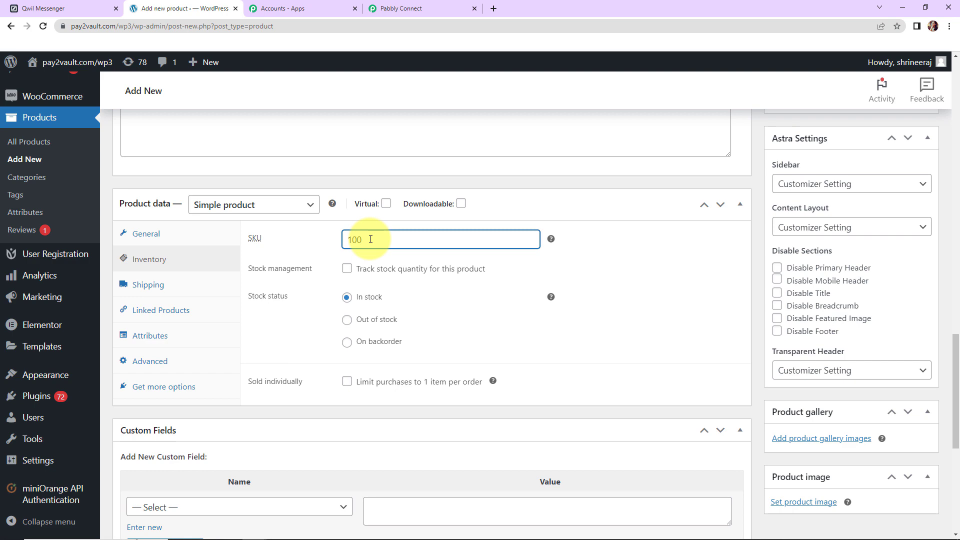
{"action": "scroll", "coordinate": [627, 326], "scroll_direction": "down", "scroll_amount": 5}
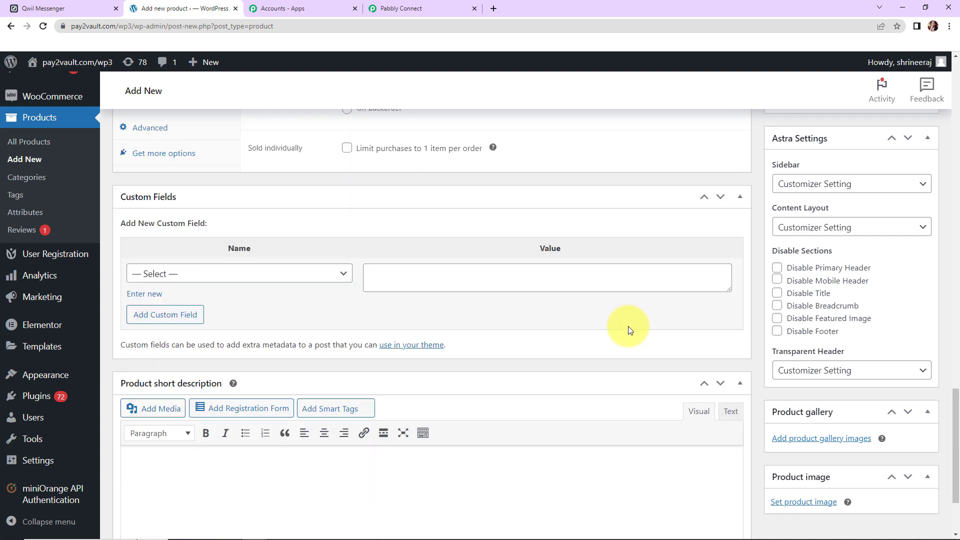
{"action": "scroll", "coordinate": [627, 329], "scroll_direction": "down", "scroll_amount": 2}
{"action": "scroll", "coordinate": [308, 293], "scroll_direction": "up", "scroll_amount": 3}
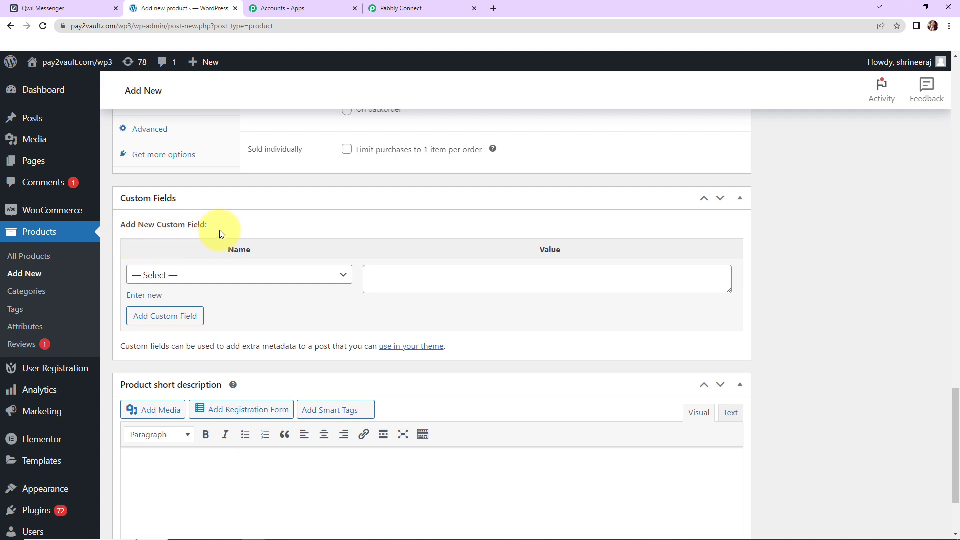
- Enter 'New headphones with mic.' as the short description, then publish the product
{"action": "scroll", "coordinate": [548, 313], "scroll_direction": "down", "scroll_amount": 2}
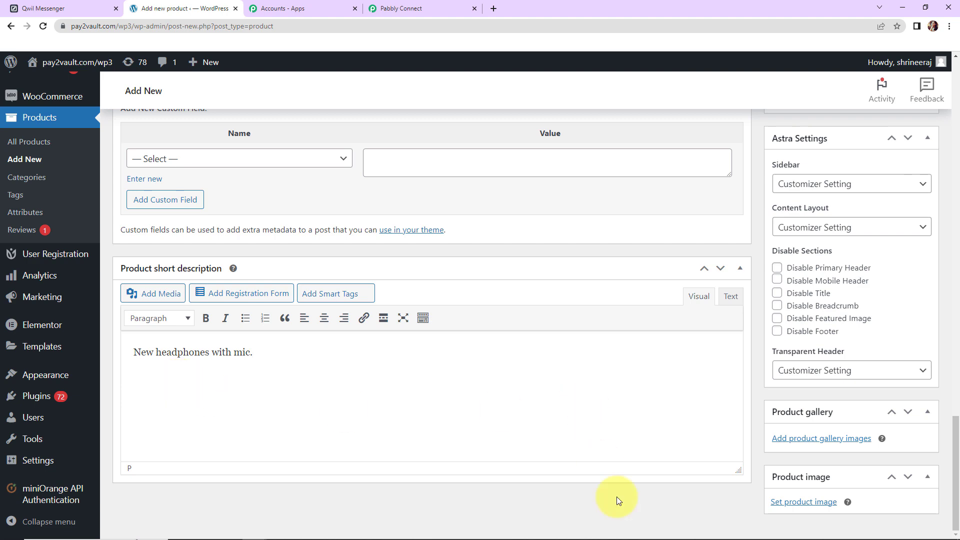
{"action": "scroll", "coordinate": [851, 424], "scroll_direction": "up", "scroll_amount": 15}
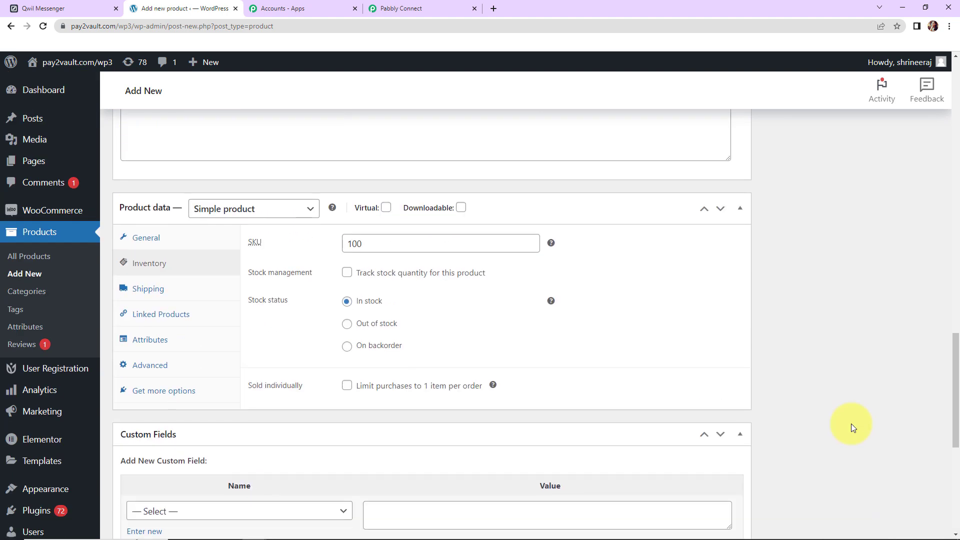
{"action": "scroll", "coordinate": [851, 424], "scroll_direction": "up", "scroll_amount": 7}
{"action": "scroll", "coordinate": [851, 424], "scroll_direction": "down", "scroll_amount": 3}
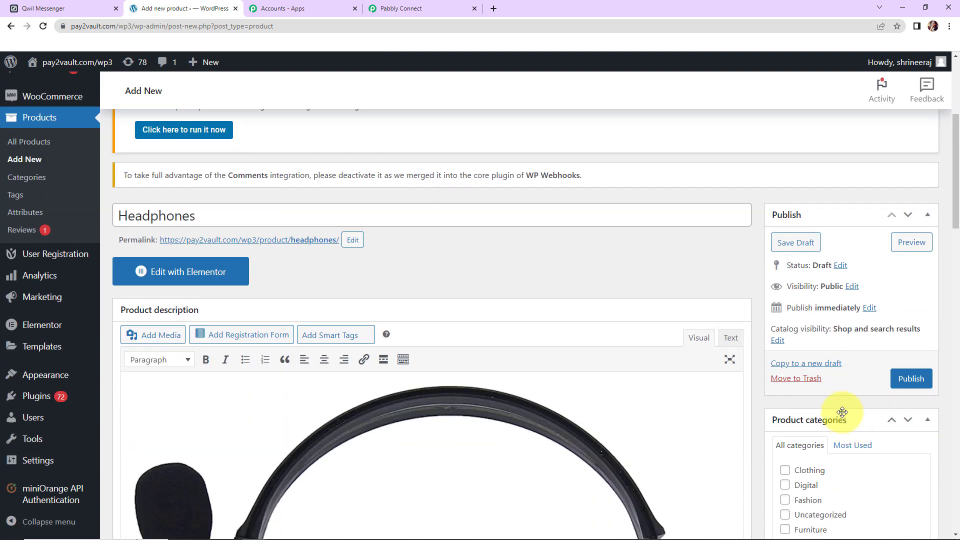
{"action": "left_click", "coordinate": [911, 380]}
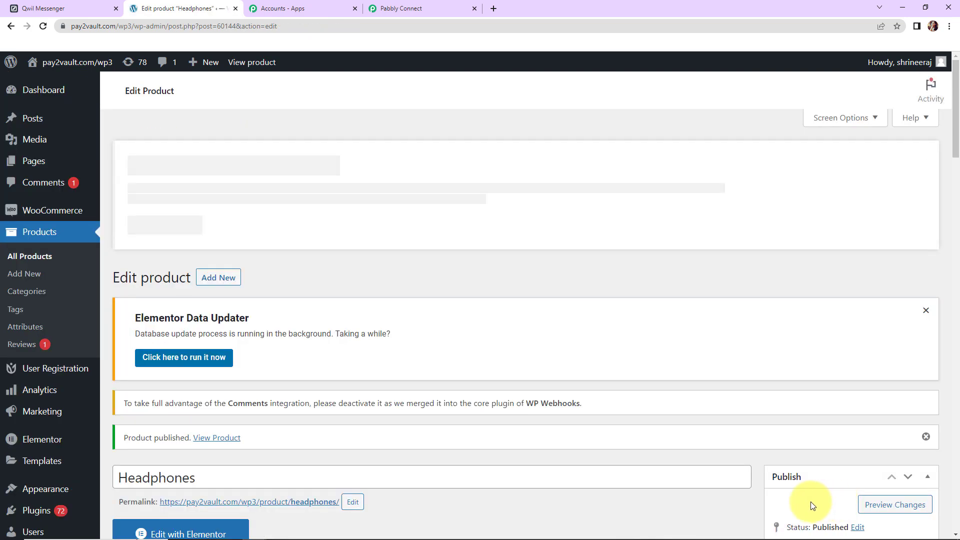
- Move the Headphones product from Uncategorized to the Digital category and update it
{"action": "left_click", "coordinate": [20, 256]}
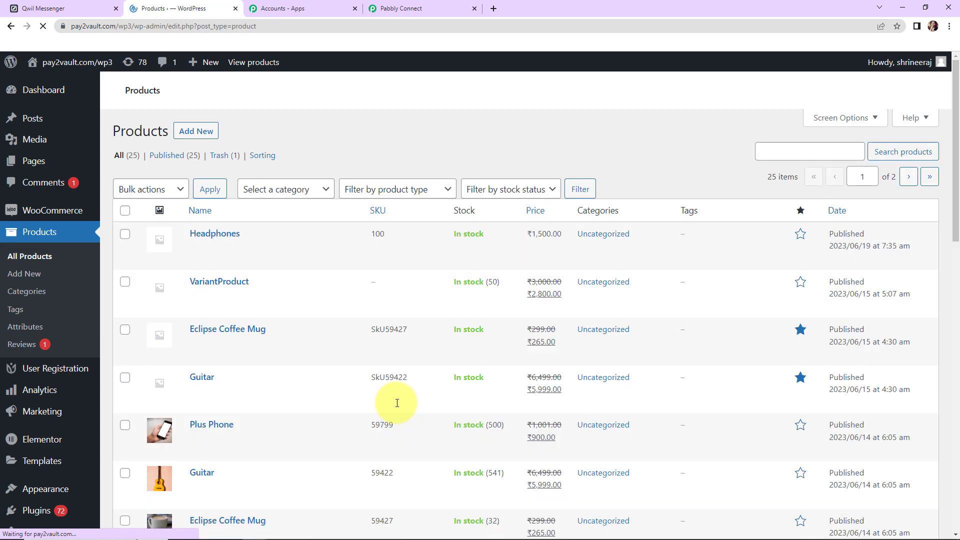
{"action": "scroll", "coordinate": [287, 422], "scroll_direction": "down", "scroll_amount": 2}
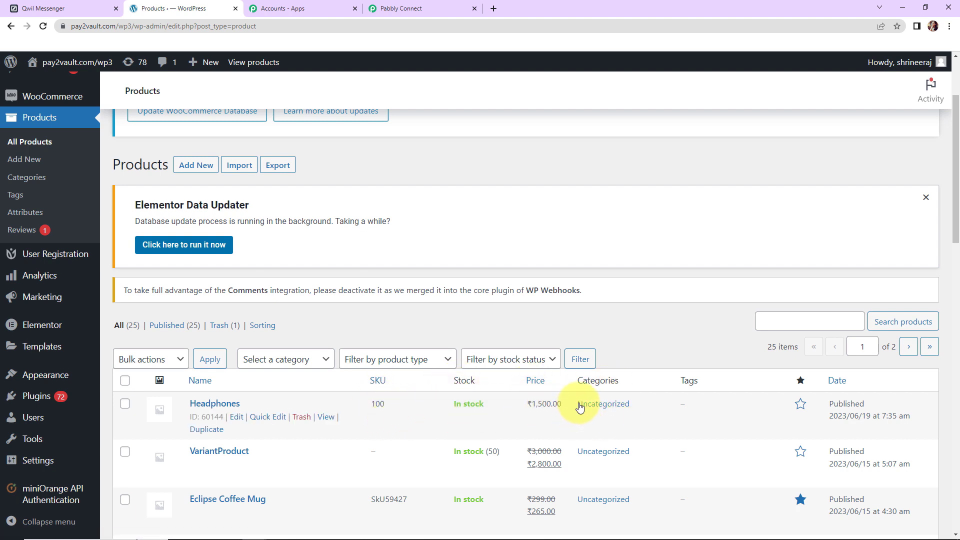
{"action": "left_click", "coordinate": [237, 417]}
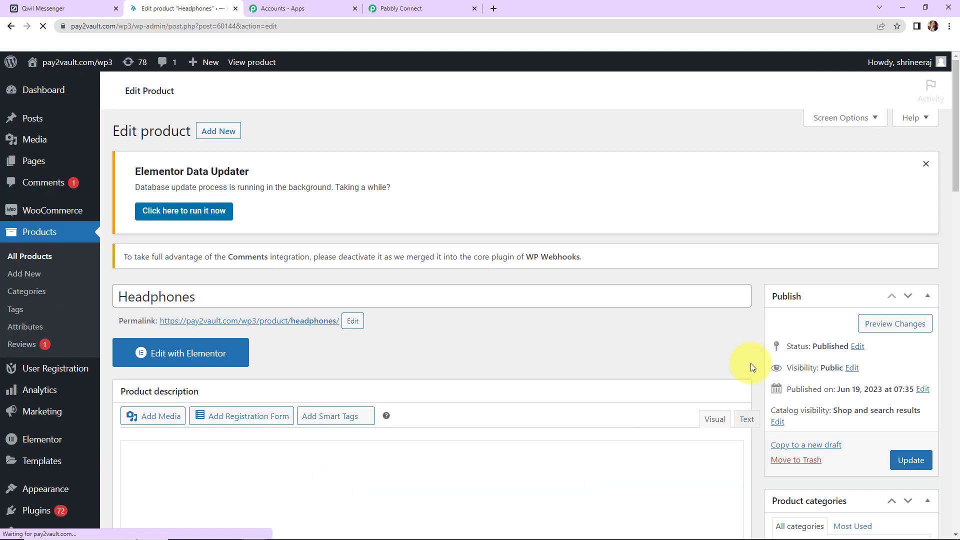
{"action": "scroll", "coordinate": [844, 413], "scroll_direction": "down", "scroll_amount": 5}
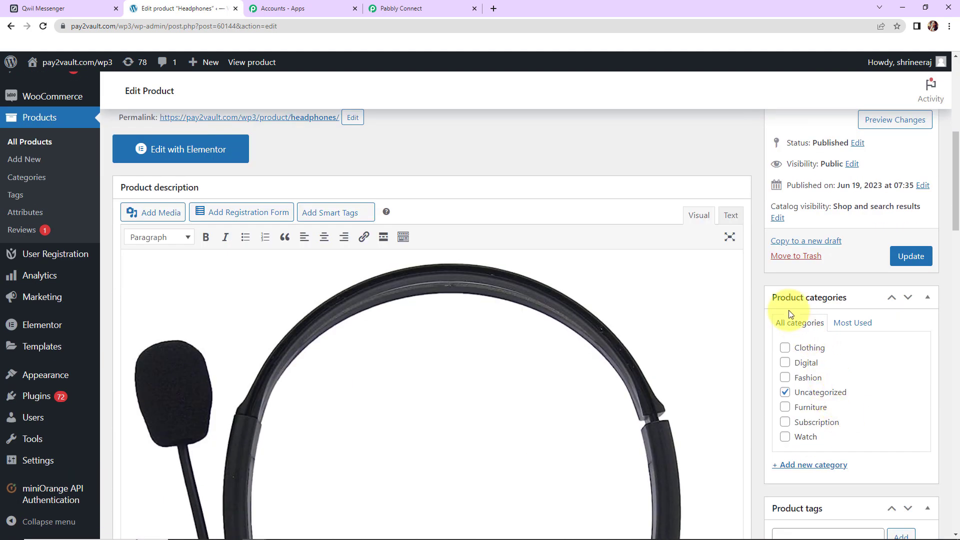
{"action": "left_click", "coordinate": [785, 393]}
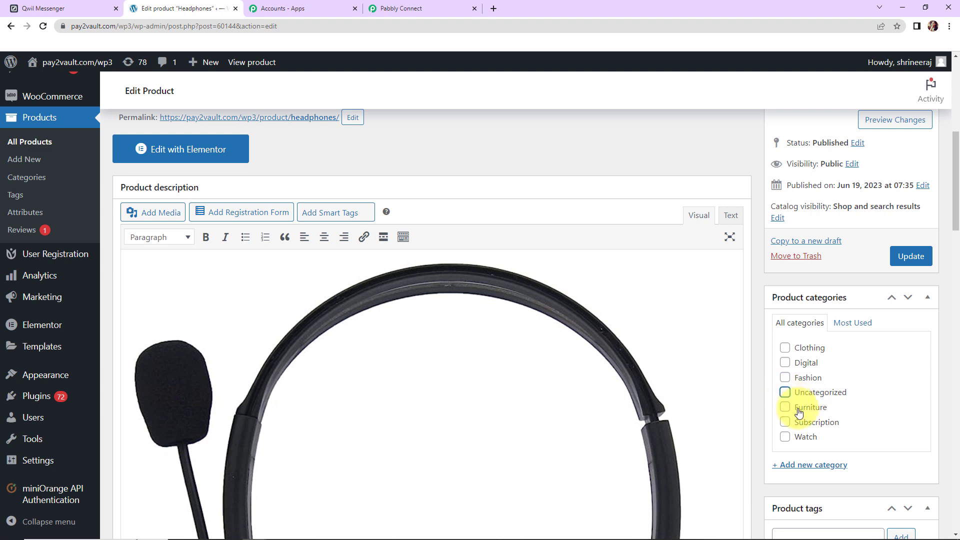
{"action": "left_click", "coordinate": [785, 363]}
{"action": "left_click", "coordinate": [911, 256]}
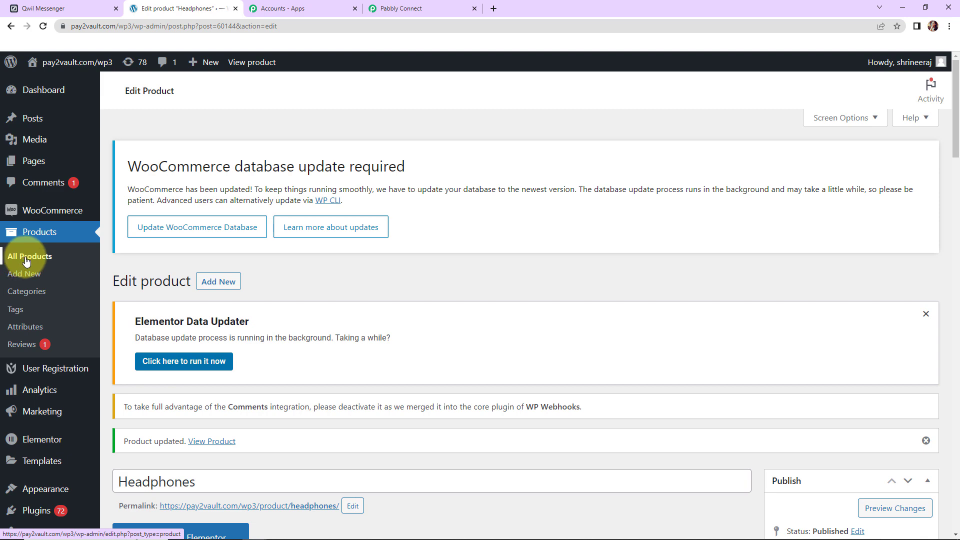
- Return to the All Products list, then go back to the Pabbly Connect workflow
{"action": "left_click", "coordinate": [27, 255]}
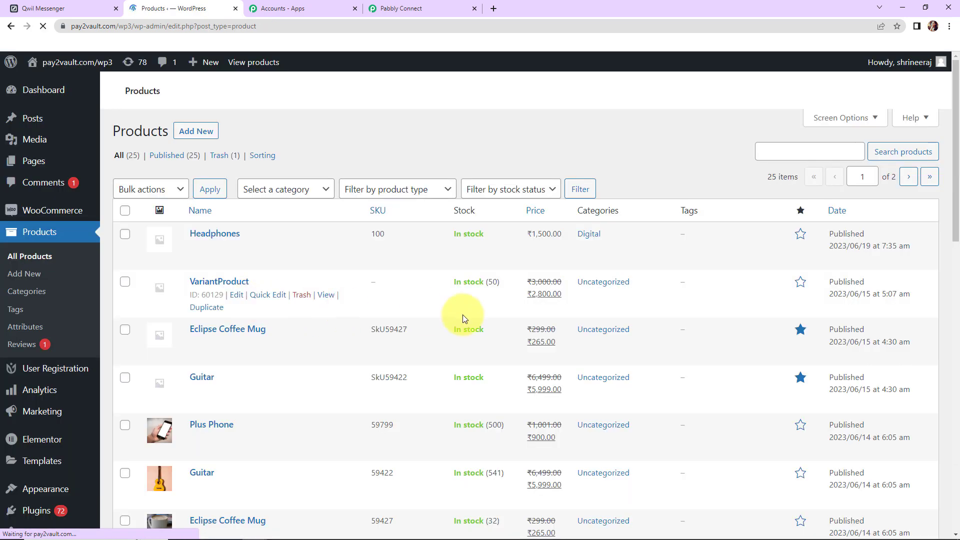
{"action": "scroll", "coordinate": [602, 424], "scroll_direction": "down", "scroll_amount": 2}
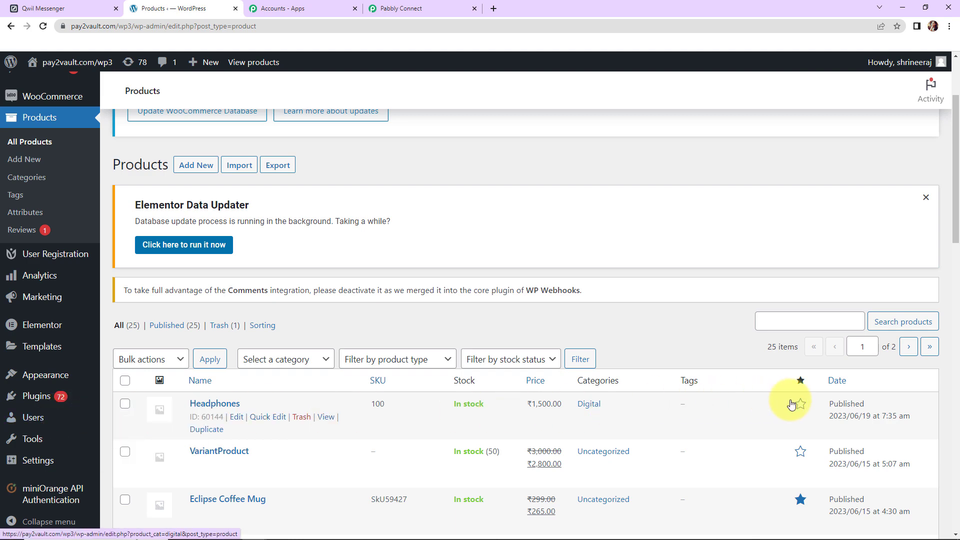
{"action": "left_click", "coordinate": [412, 3]}
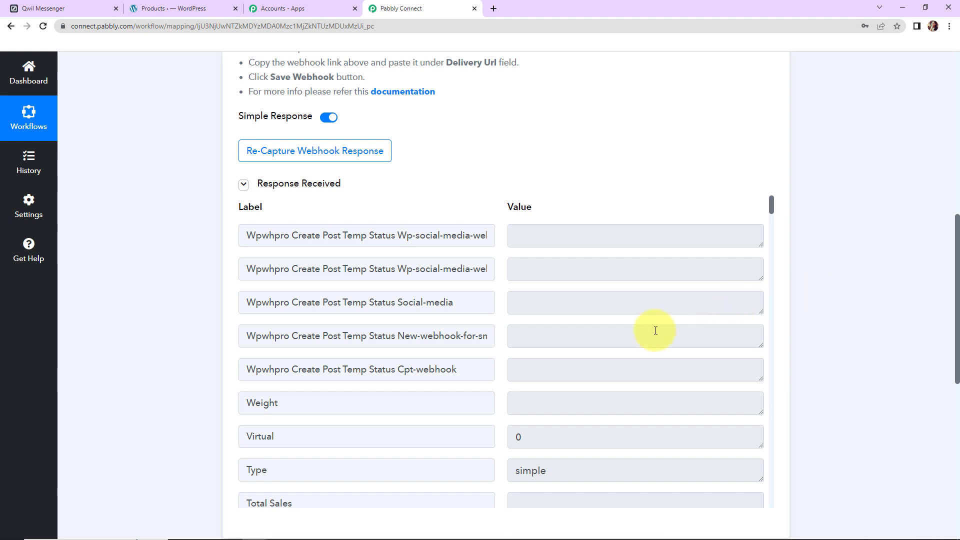
{"action": "scroll", "coordinate": [649, 332], "scroll_direction": "up", "scroll_amount": 5}
{"action": "scroll", "coordinate": [664, 355], "scroll_direction": "down", "scroll_amount": 5}
{"action": "scroll", "coordinate": [664, 355], "scroll_direction": "down", "scroll_amount": 7}
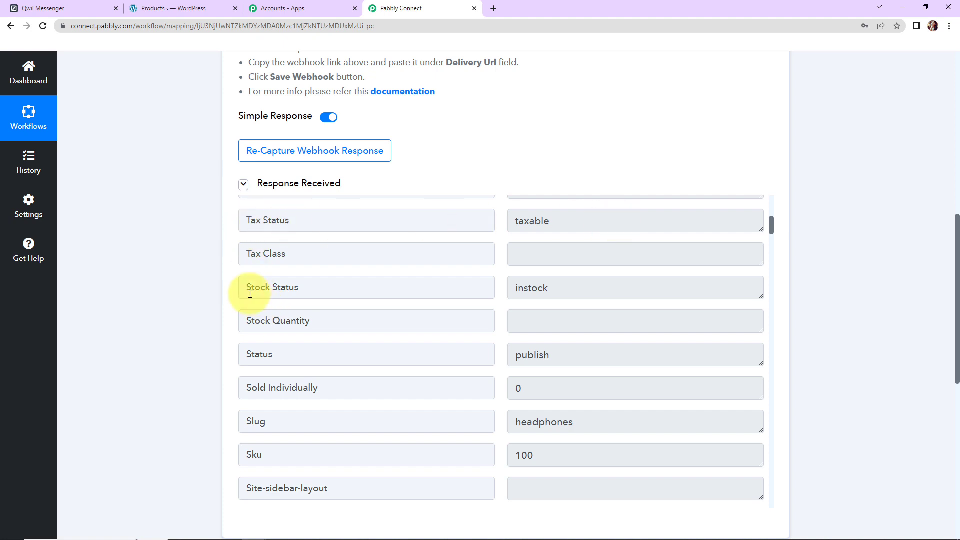
{"action": "scroll", "coordinate": [314, 325], "scroll_direction": "down", "scroll_amount": 3}
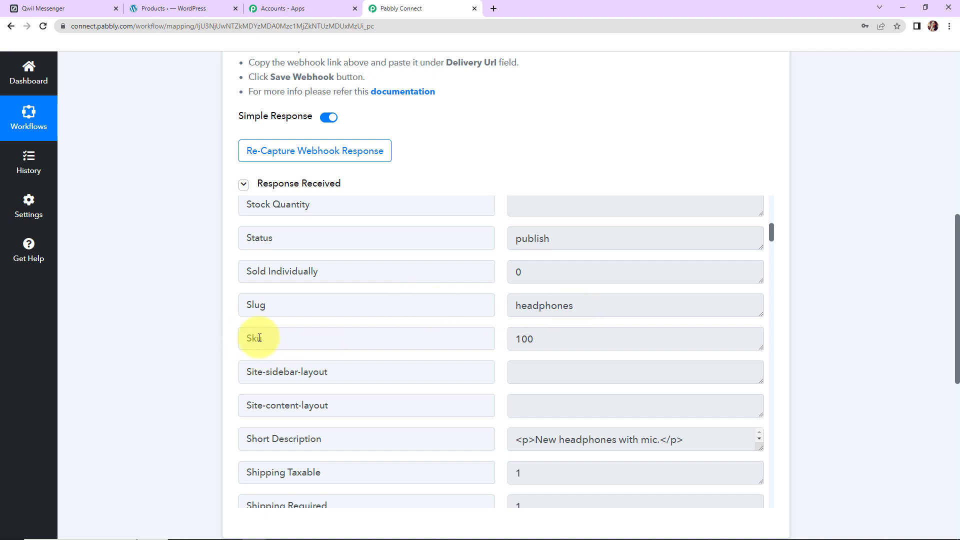
{"action": "scroll", "coordinate": [562, 340], "scroll_direction": "down", "scroll_amount": 6}
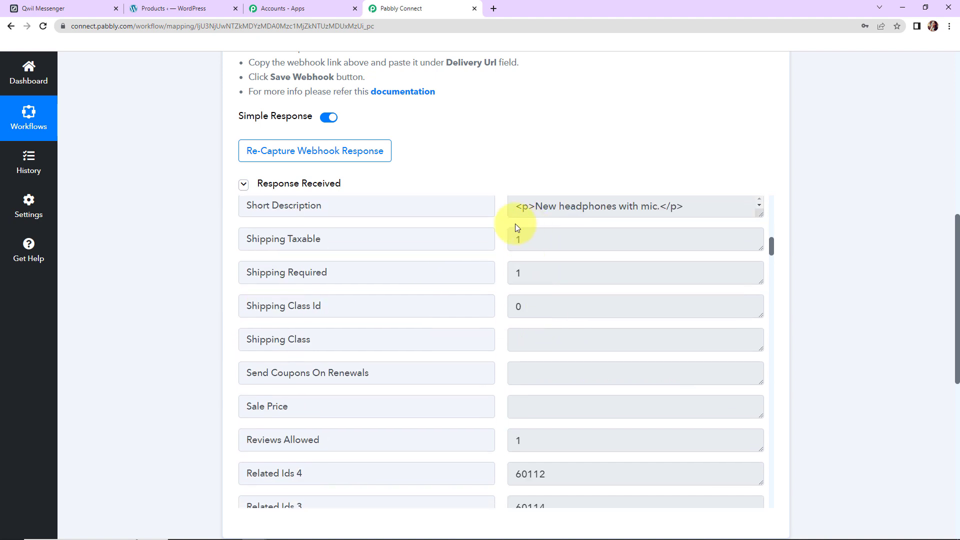
{"action": "scroll", "coordinate": [573, 316], "scroll_direction": "down", "scroll_amount": 12}
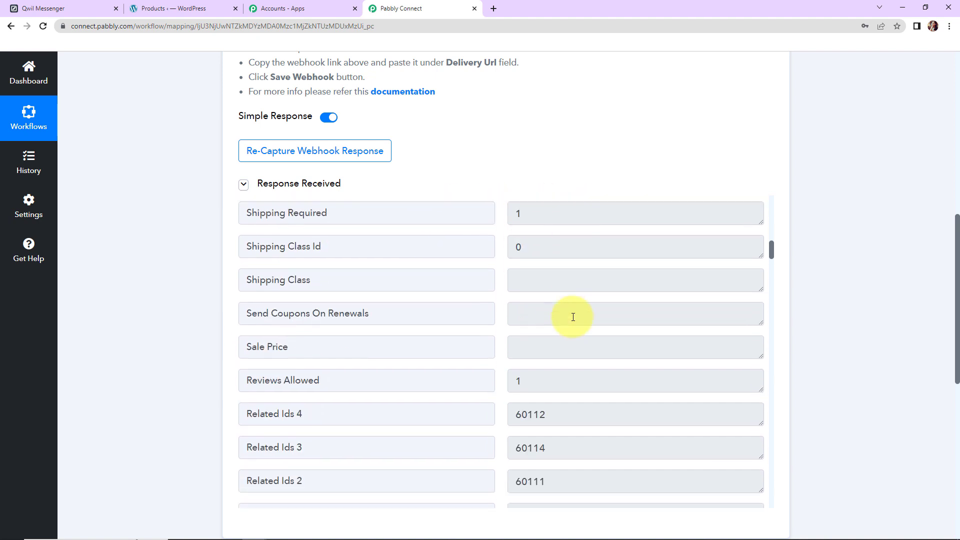
{"action": "scroll", "coordinate": [573, 316], "scroll_direction": "down", "scroll_amount": 7}
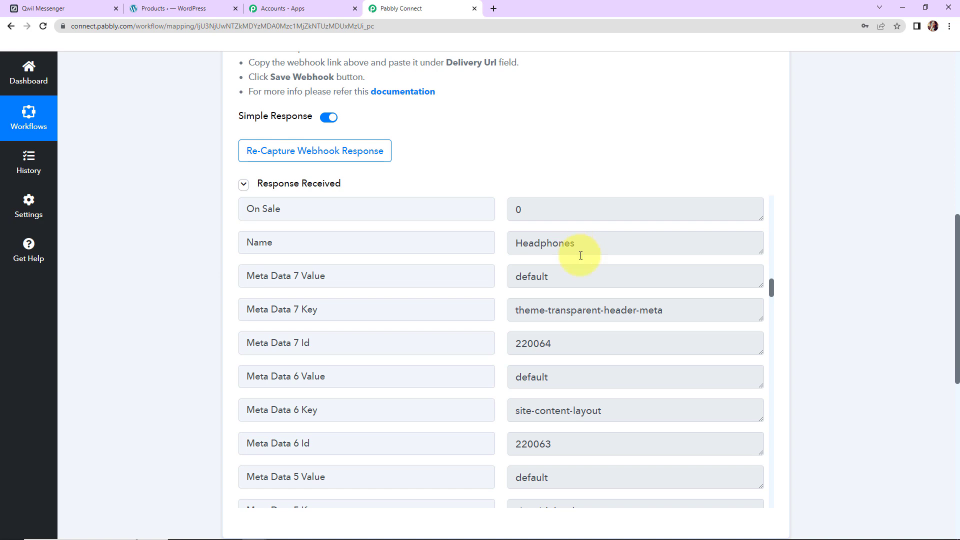
{"action": "scroll", "coordinate": [621, 329], "scroll_direction": "down", "scroll_amount": 3}
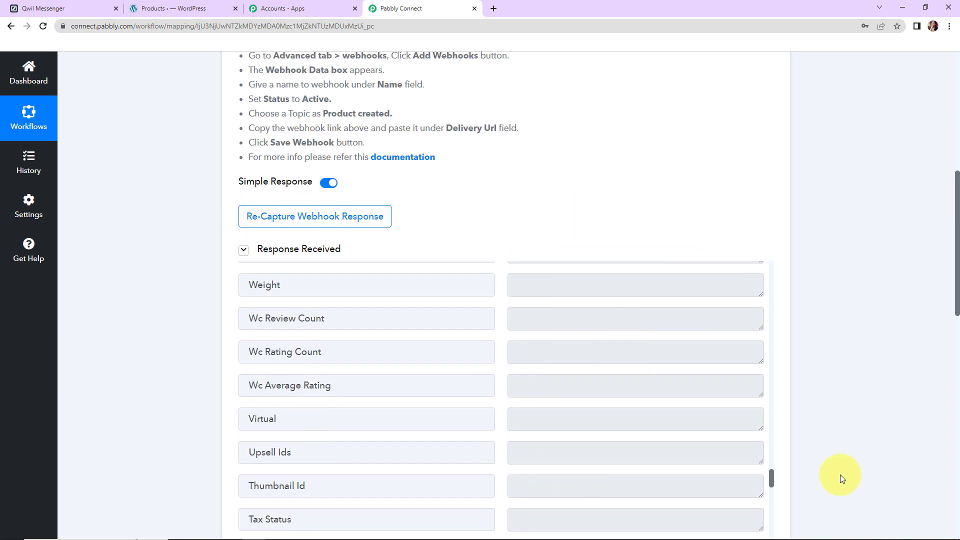
{"action": "scroll", "coordinate": [840, 478], "scroll_direction": "down", "scroll_amount": 3}
{"action": "scroll", "coordinate": [632, 421], "scroll_direction": "up", "scroll_amount": 7}
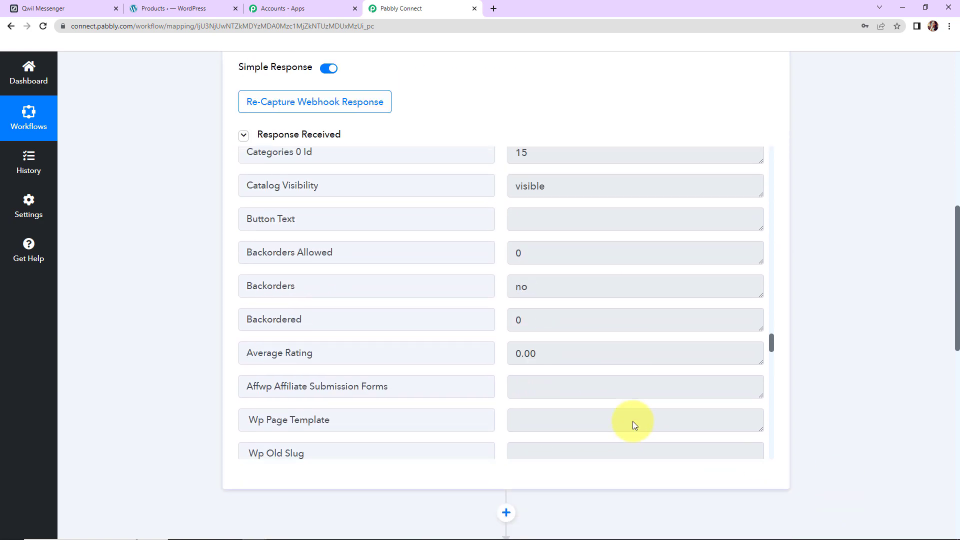
{"action": "scroll", "coordinate": [632, 421], "scroll_direction": "up", "scroll_amount": 5}
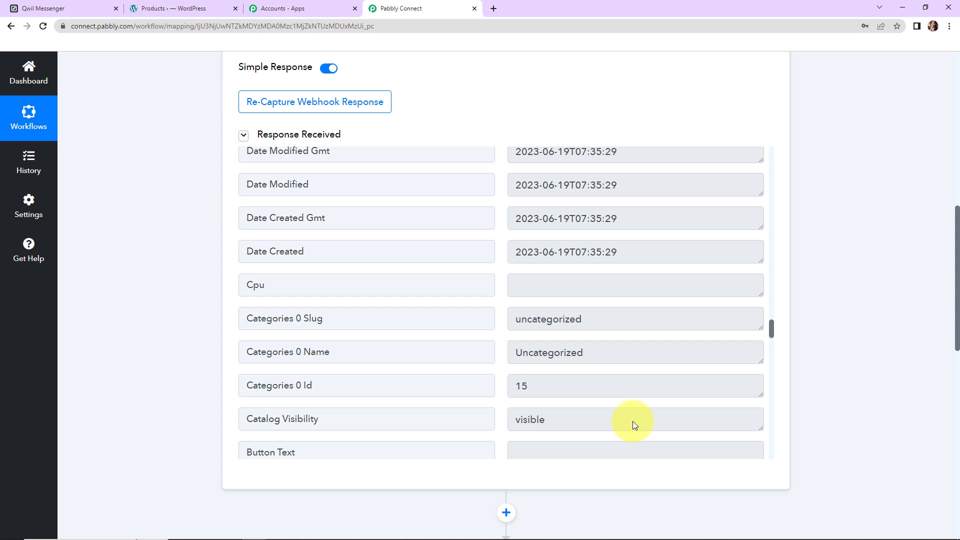
{"action": "scroll", "coordinate": [889, 307], "scroll_direction": "down", "scroll_amount": 7}
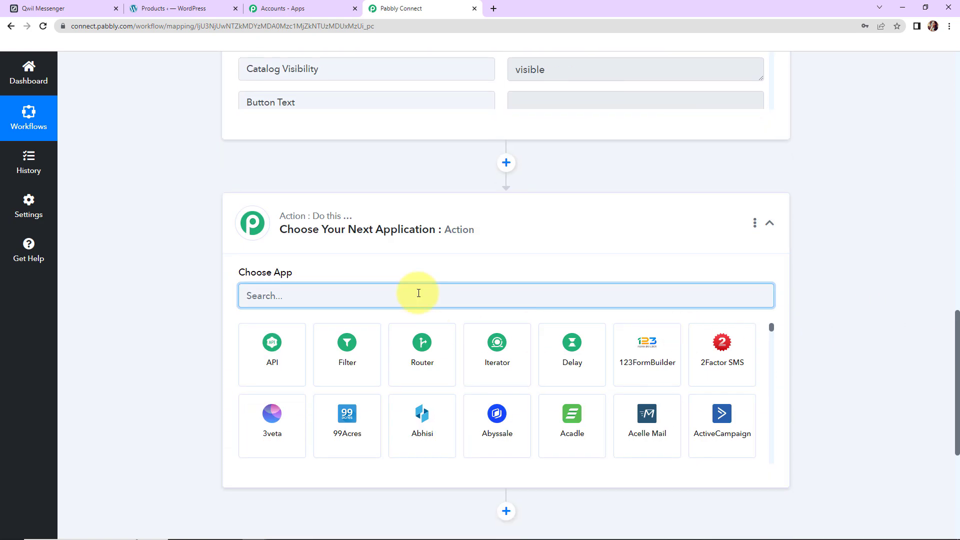
- Set the action app to Qwil Messenger with the Send a Text Message event
{"action": "type", "text": "qwil"}
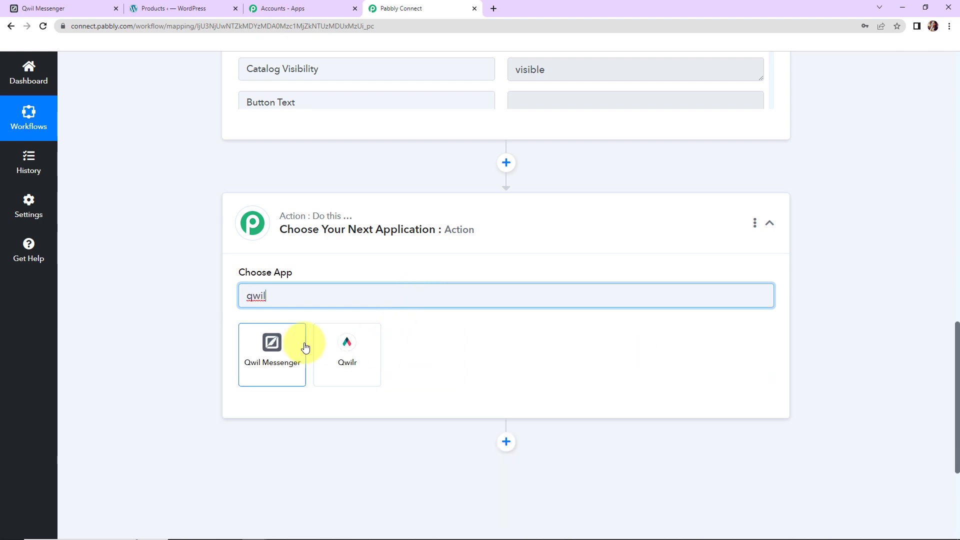
{"action": "left_click", "coordinate": [305, 346]}
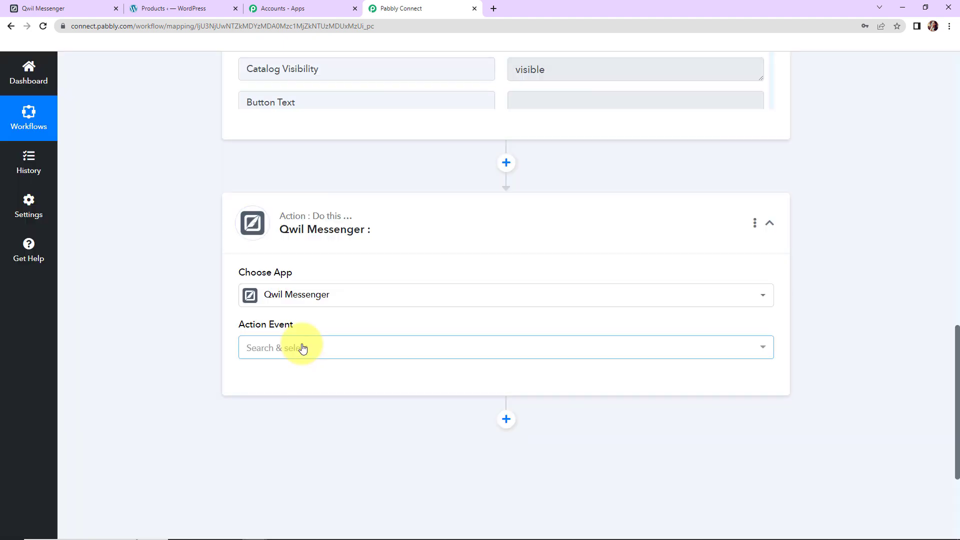
{"action": "left_click", "coordinate": [298, 348]}
{"action": "left_click", "coordinate": [296, 400]}
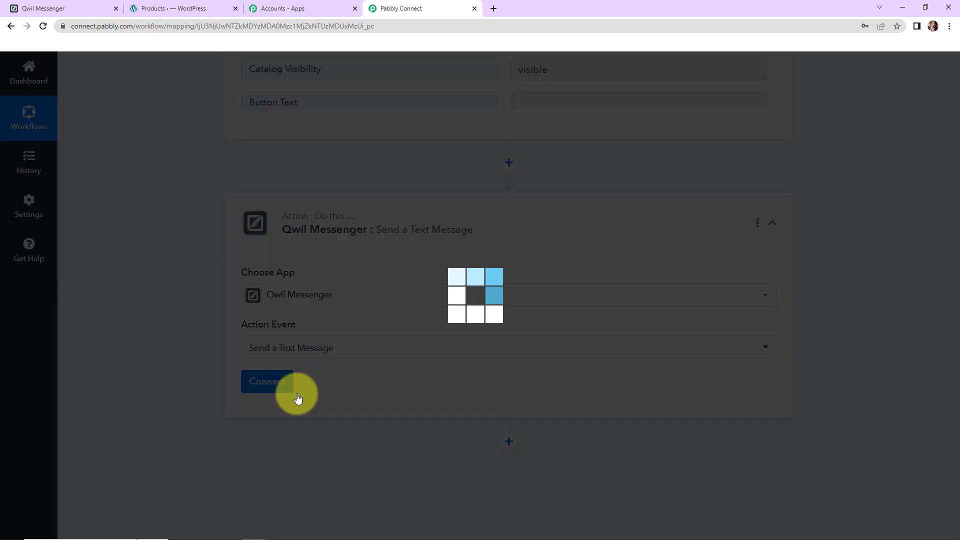
- Start adding a new Qwil Messenger account connection
{"action": "left_click", "coordinate": [274, 382]}
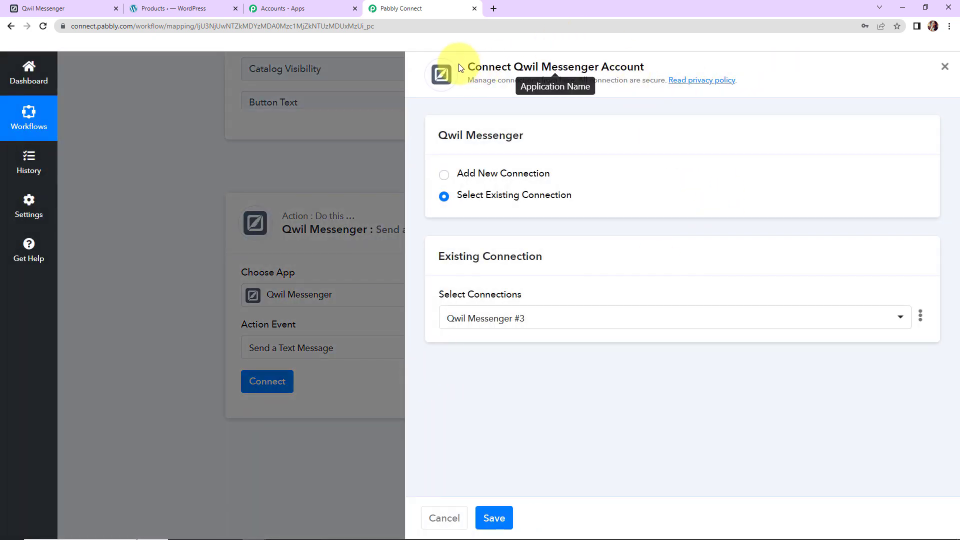
{"action": "left_click_drag", "start_coordinate": [515, 68], "coordinate": [640, 67]}
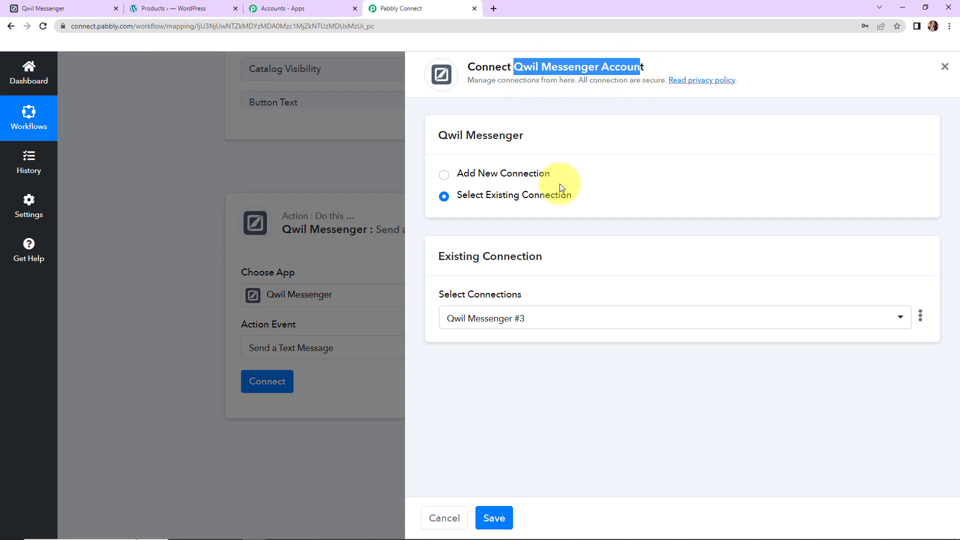
{"action": "left_click", "coordinate": [444, 175]}
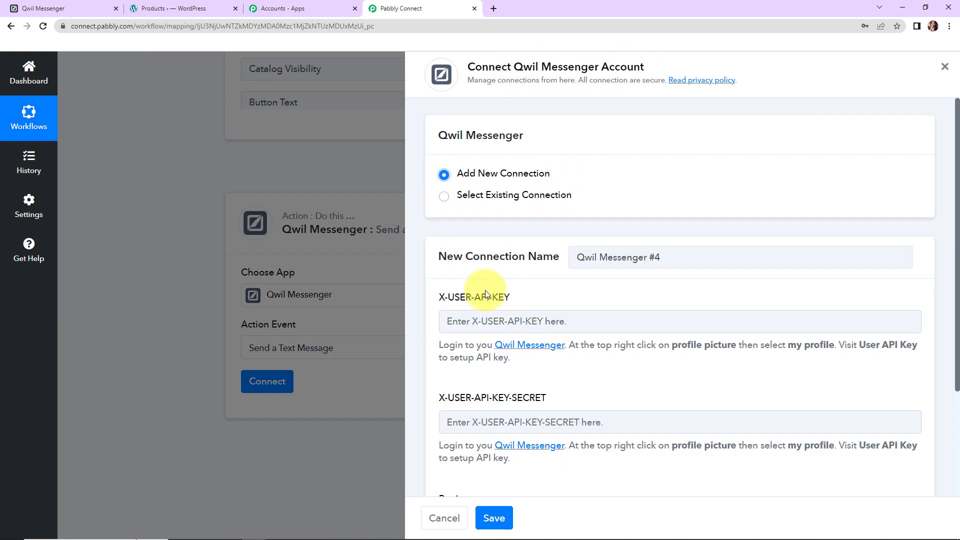
{"action": "scroll", "coordinate": [645, 293], "scroll_direction": "down", "scroll_amount": 3}
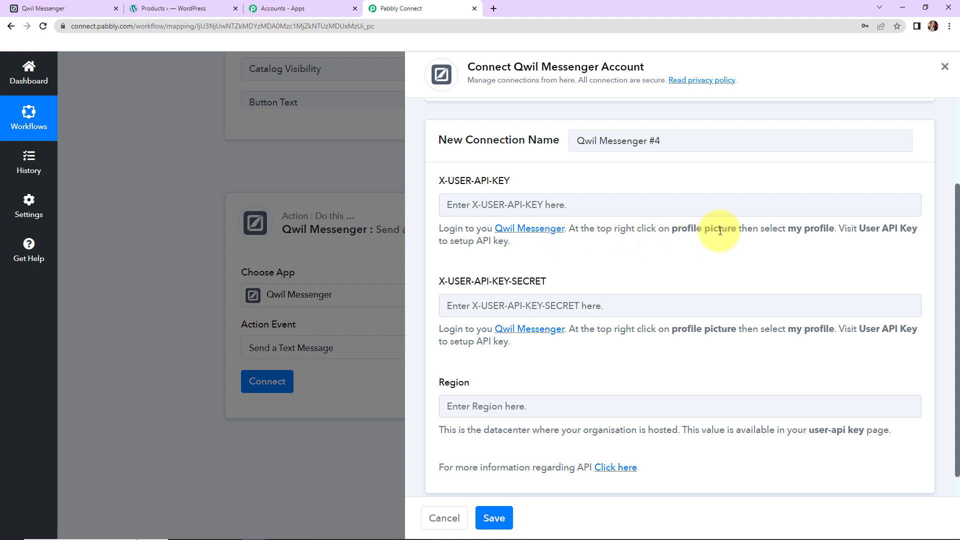
- In Qwil Messenger, go to the profile's User API Keys section and start a new key
{"action": "left_click", "coordinate": [57, 11]}
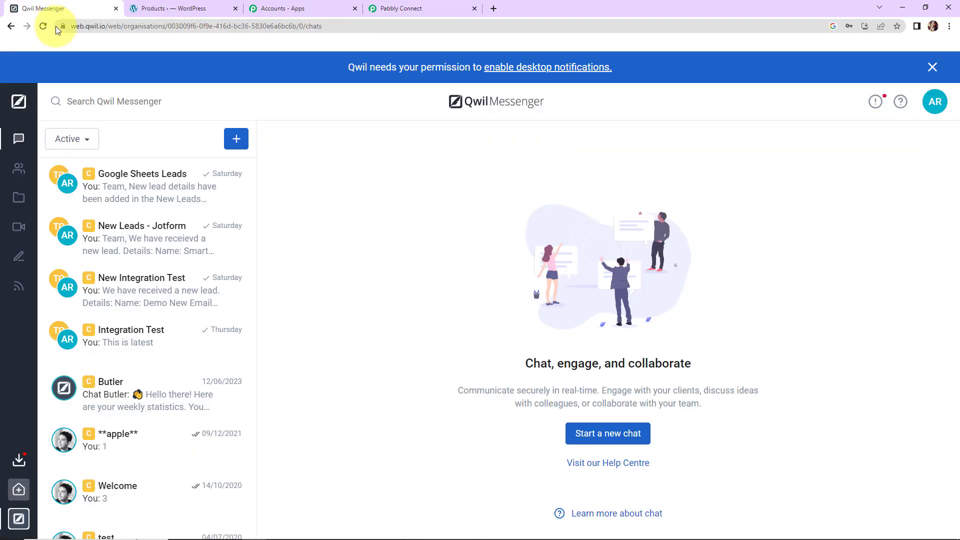
{"action": "left_click", "coordinate": [937, 103]}
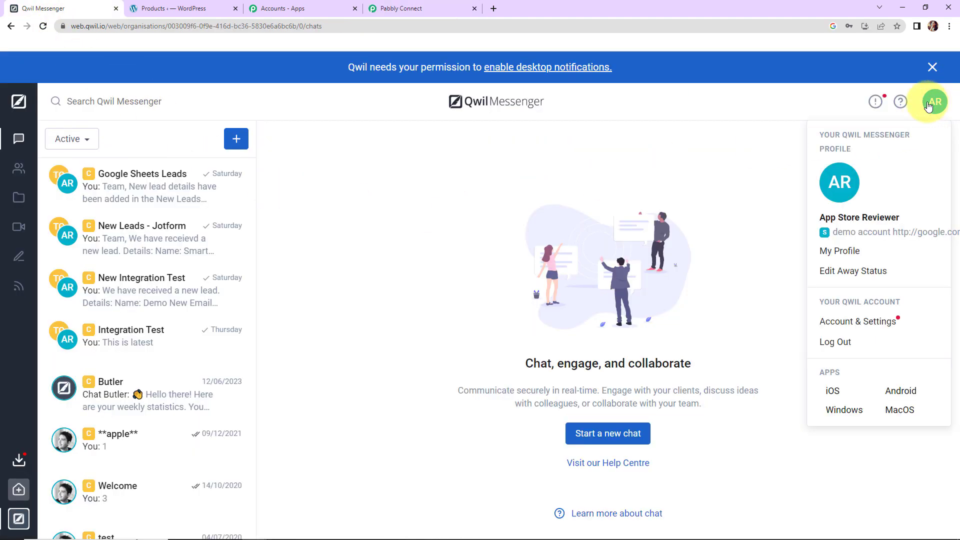
{"action": "left_click", "coordinate": [851, 256]}
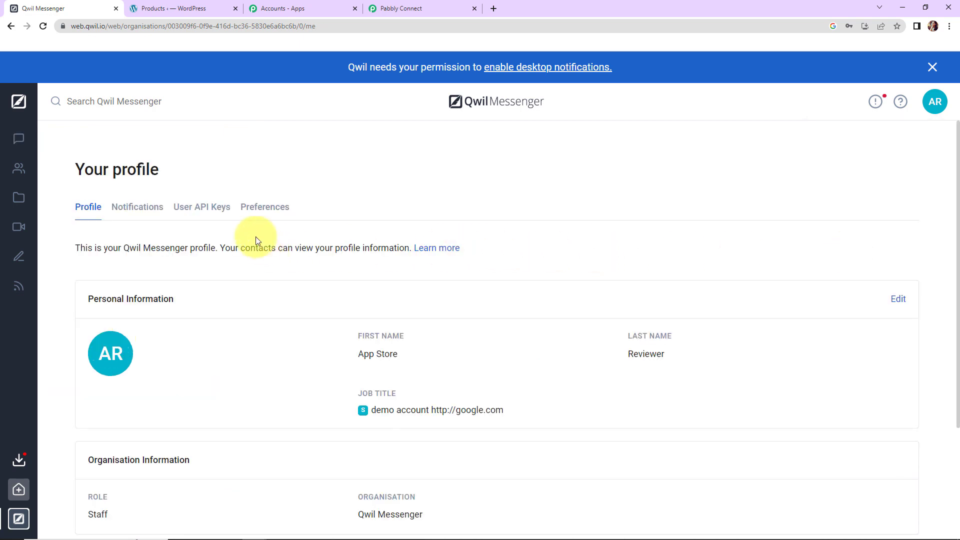
{"action": "left_click", "coordinate": [193, 212]}
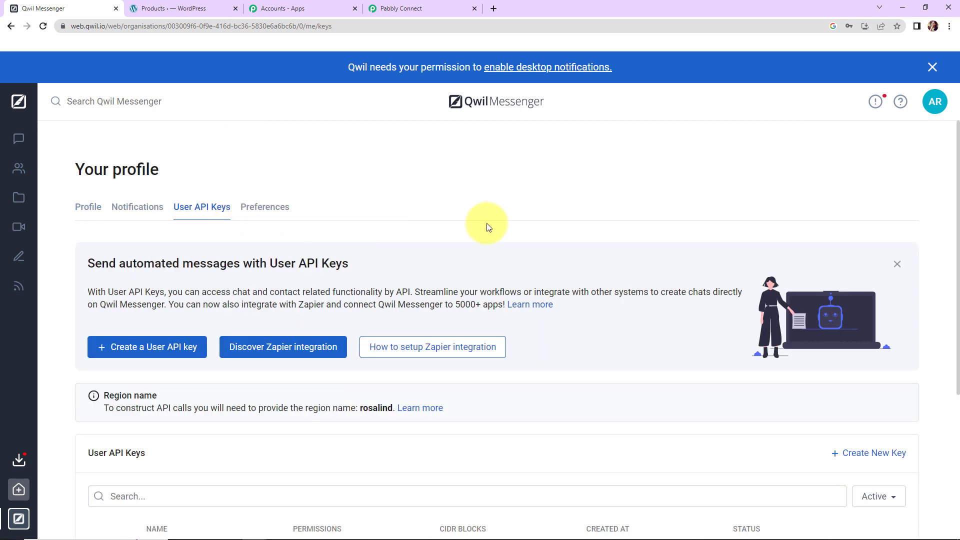
{"action": "left_click", "coordinate": [165, 346]}
- Name the key 'Qwil WooCommerce', grant all four permissions and create it
{"action": "left_click", "coordinate": [400, 241]}
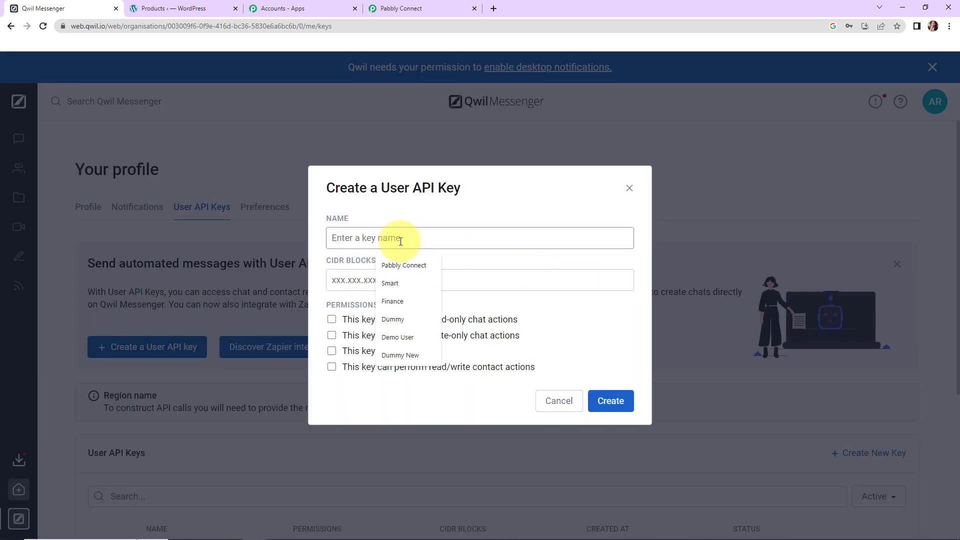
{"action": "type", "text": "Q"}
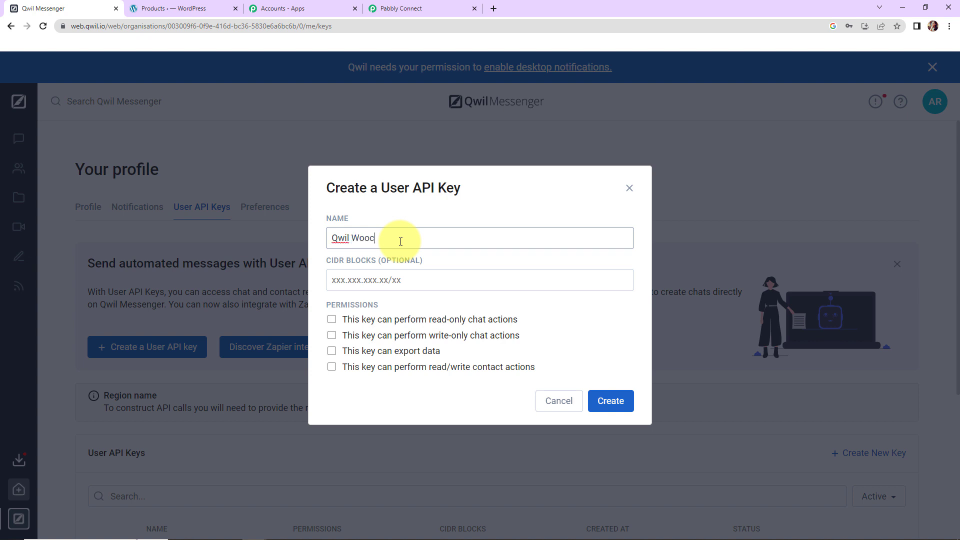
{"action": "type", "text": "wil WooCommerce"}
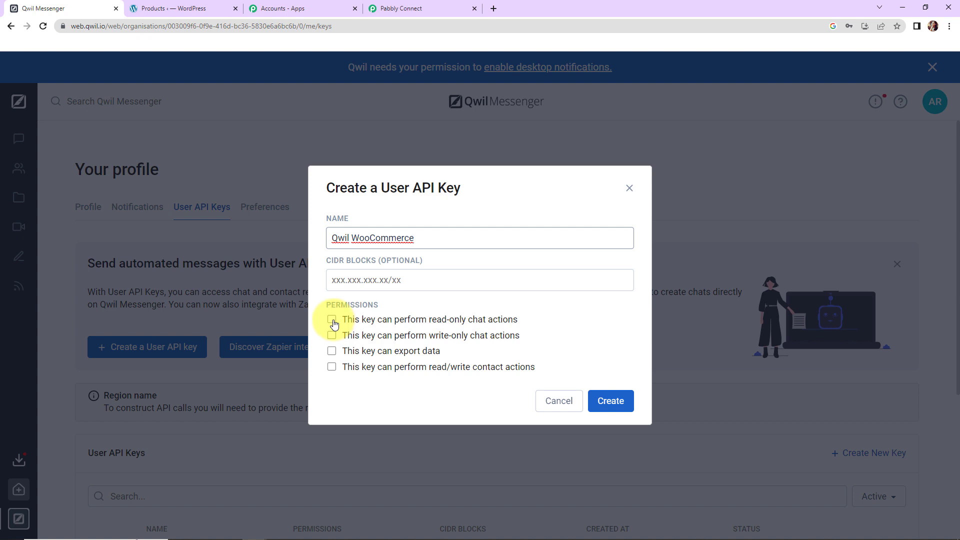
{"action": "left_click", "coordinate": [332, 320]}
{"action": "left_click", "coordinate": [332, 335]}
{"action": "left_click", "coordinate": [332, 350]}
{"action": "left_click", "coordinate": [331, 366]}
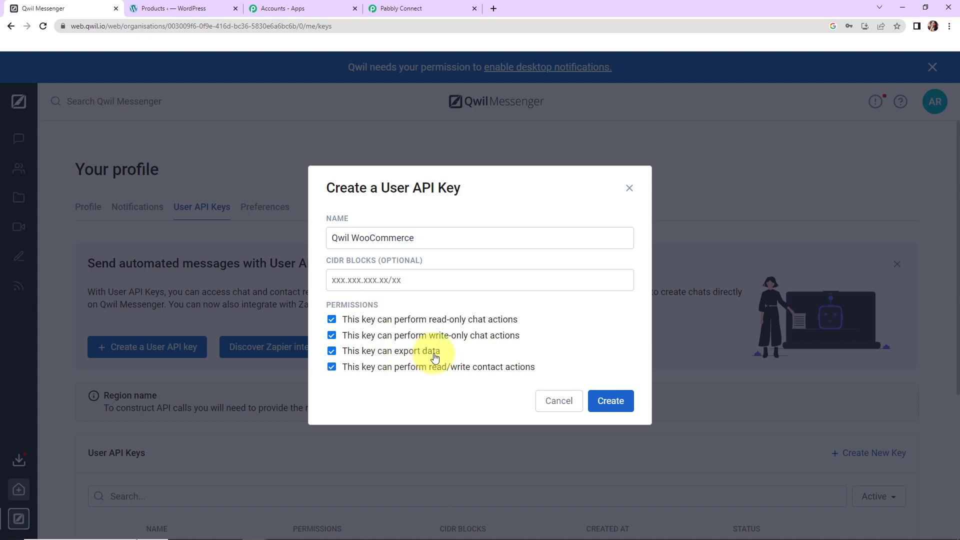
{"action": "left_click", "coordinate": [627, 410]}
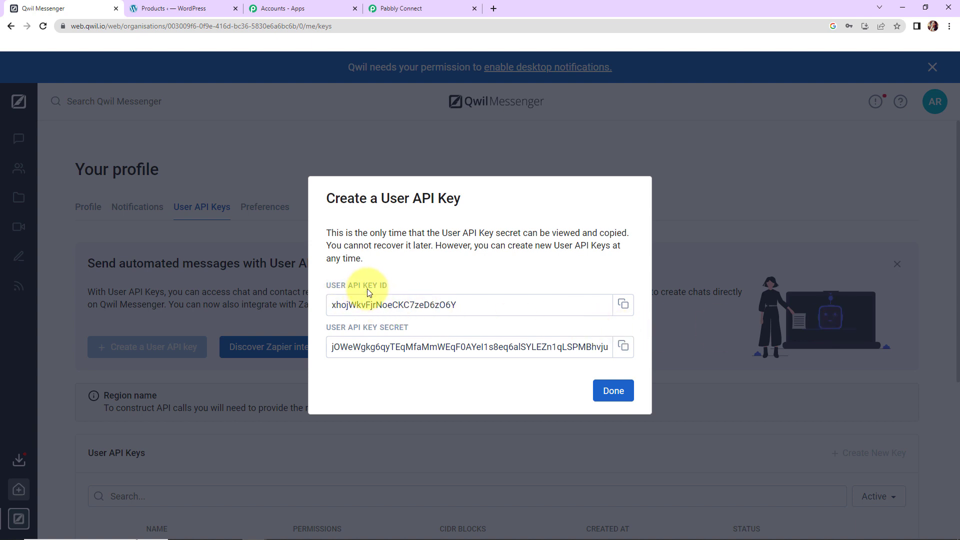
- Copy the new API key ID and secret from Qwil into Pabbly's connection form
{"action": "left_click", "coordinate": [623, 311]}
{"action": "left_click", "coordinate": [385, 8]}
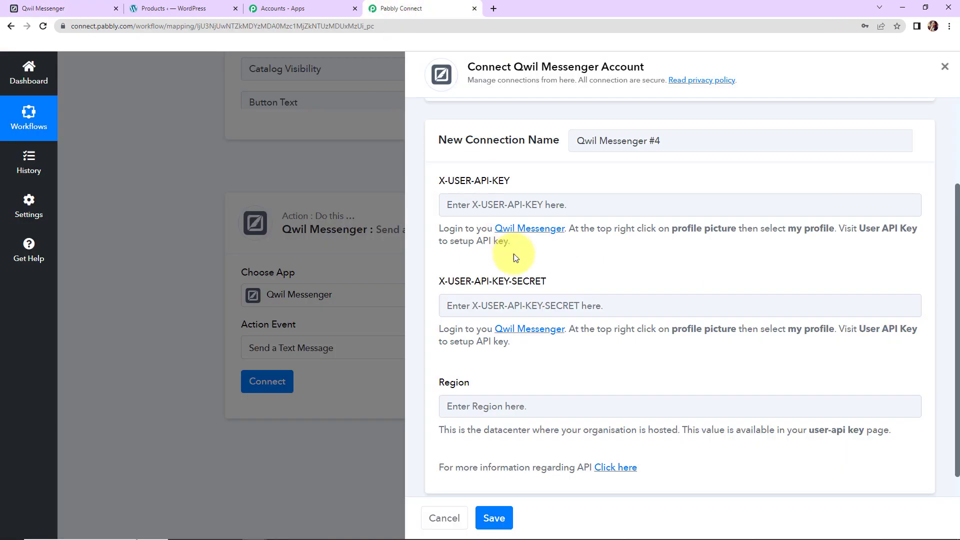
{"action": "left_click", "coordinate": [495, 199]}
{"action": "key", "text": "ctrl+v"}
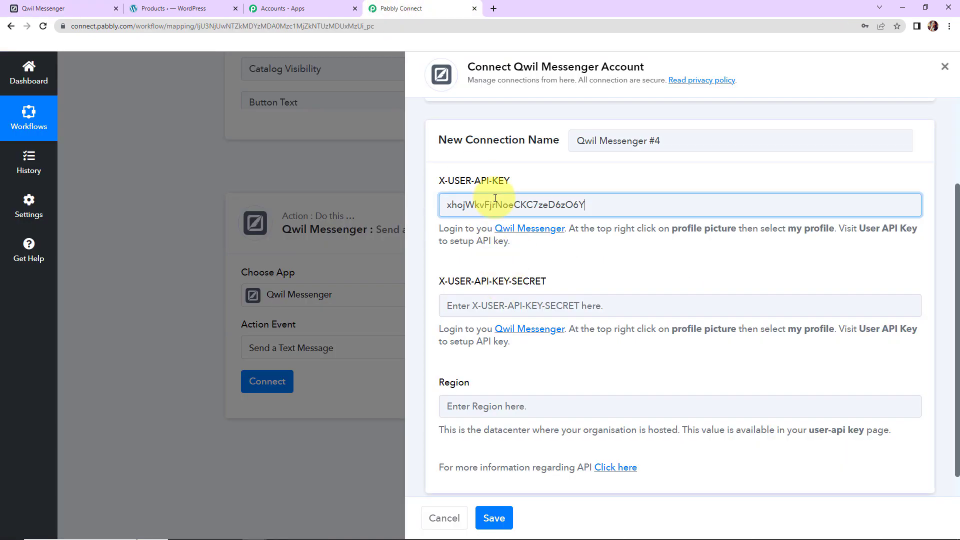
{"action": "left_click", "coordinate": [44, 8]}
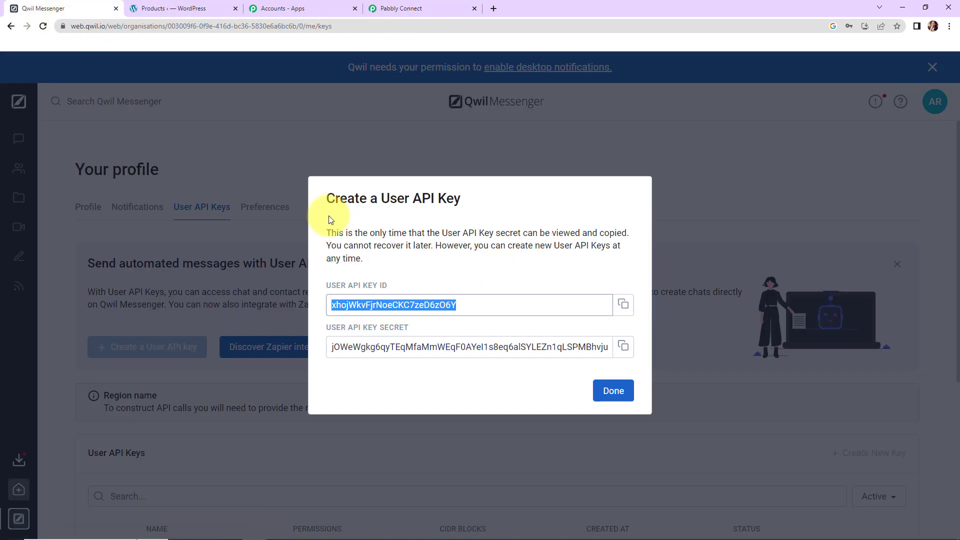
{"action": "left_click", "coordinate": [622, 347]}
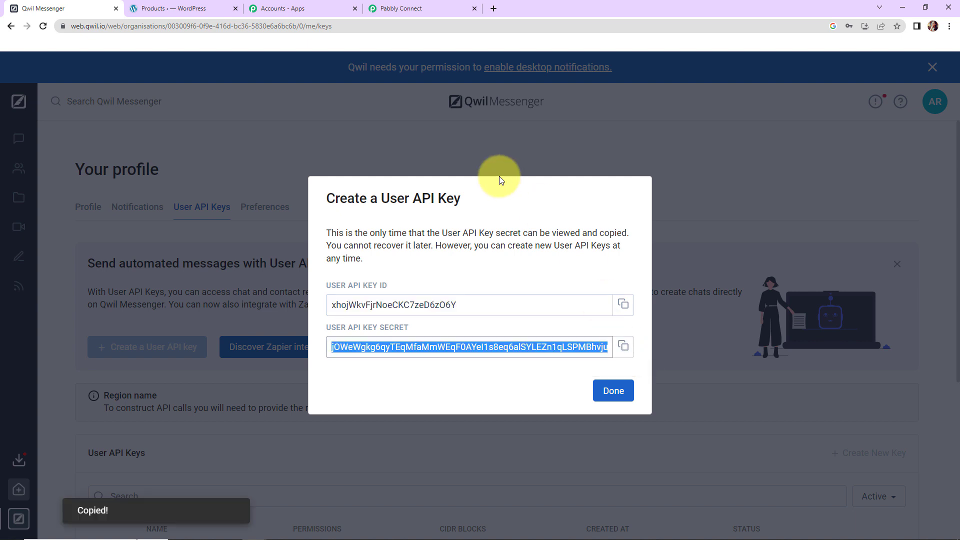
{"action": "left_click", "coordinate": [422, 7]}
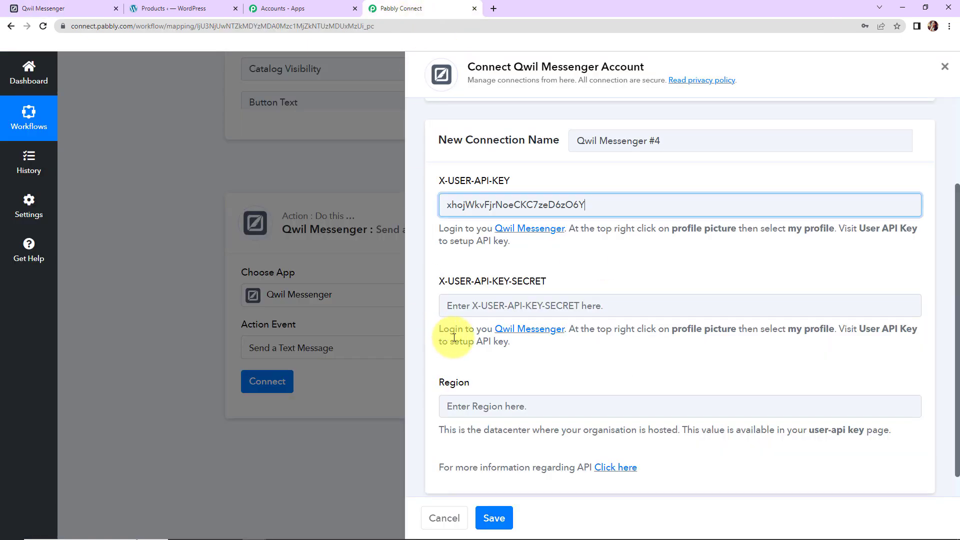
{"action": "left_click", "coordinate": [477, 312]}
{"action": "key", "text": "ctrl+v"}
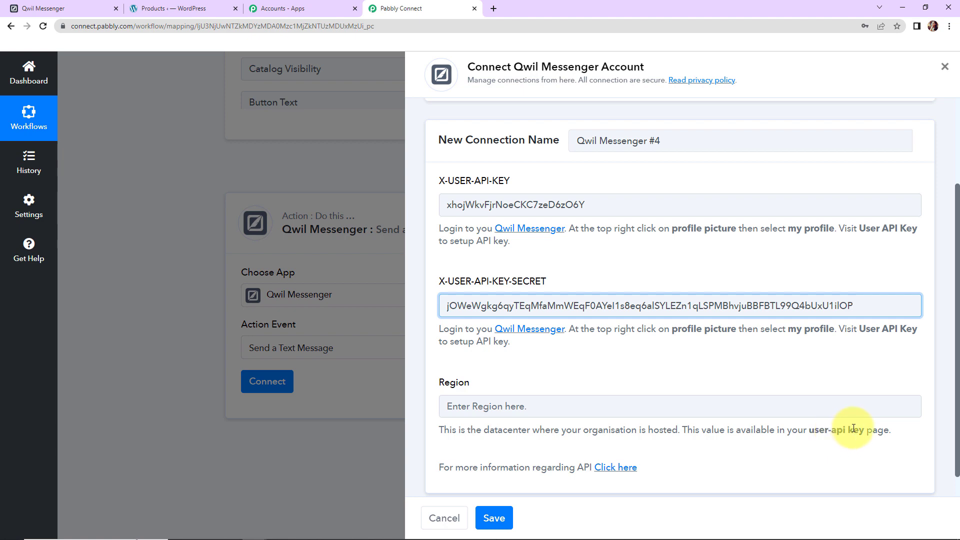
- Paste region 'rosalind' from Qwil into the form, save the connection, and return to Qwil
{"action": "left_click", "coordinate": [94, 5]}
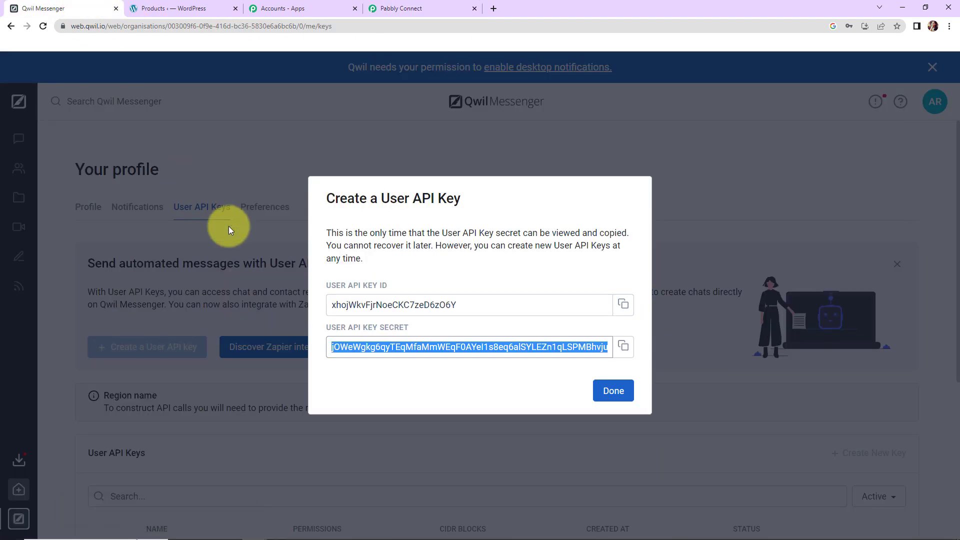
{"action": "left_click", "coordinate": [612, 390]}
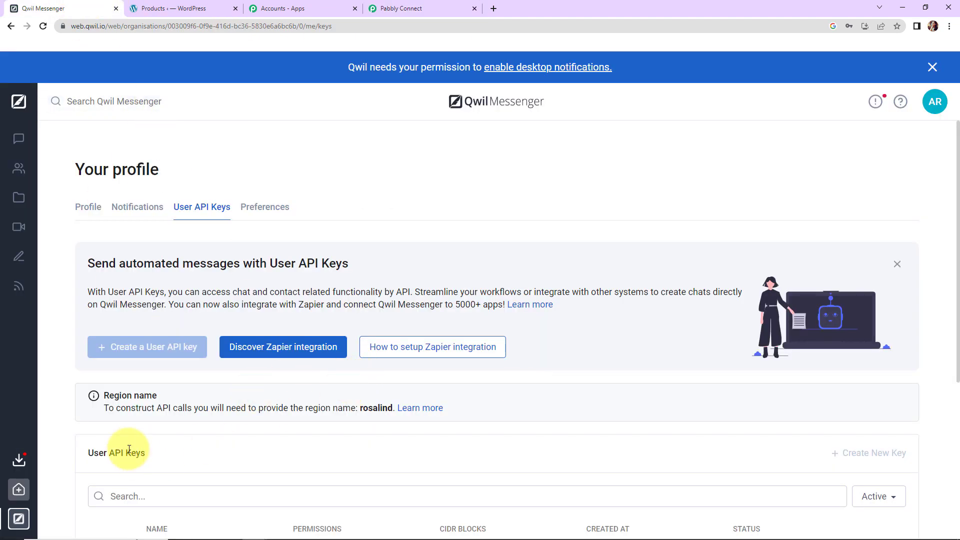
{"action": "double_click", "coordinate": [376, 408]}
{"action": "right_click", "coordinate": [380, 406]}
{"action": "left_click", "coordinate": [407, 411]}
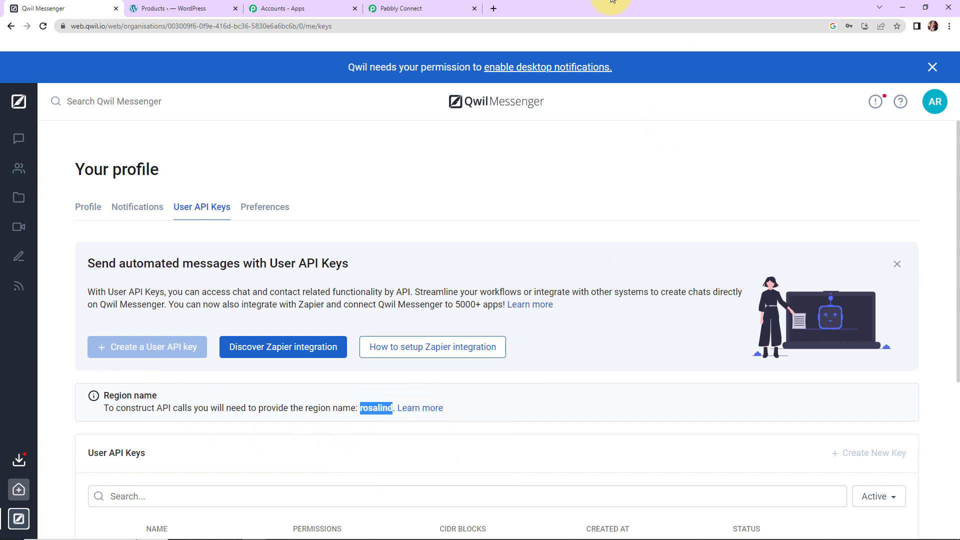
{"action": "left_click", "coordinate": [394, 8]}
{"action": "left_click", "coordinate": [473, 409]}
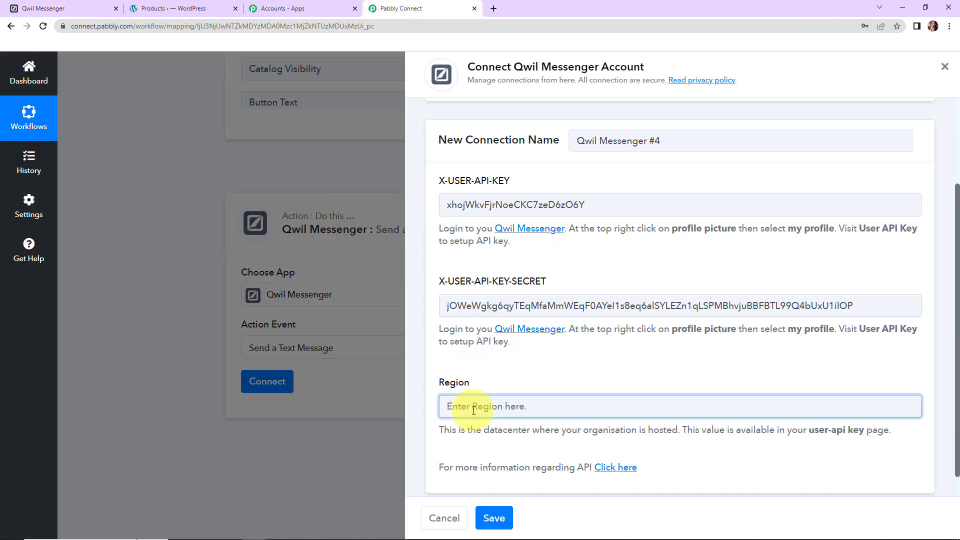
{"action": "key", "text": "ctrl+v"}
{"action": "left_click", "coordinate": [493, 518]}
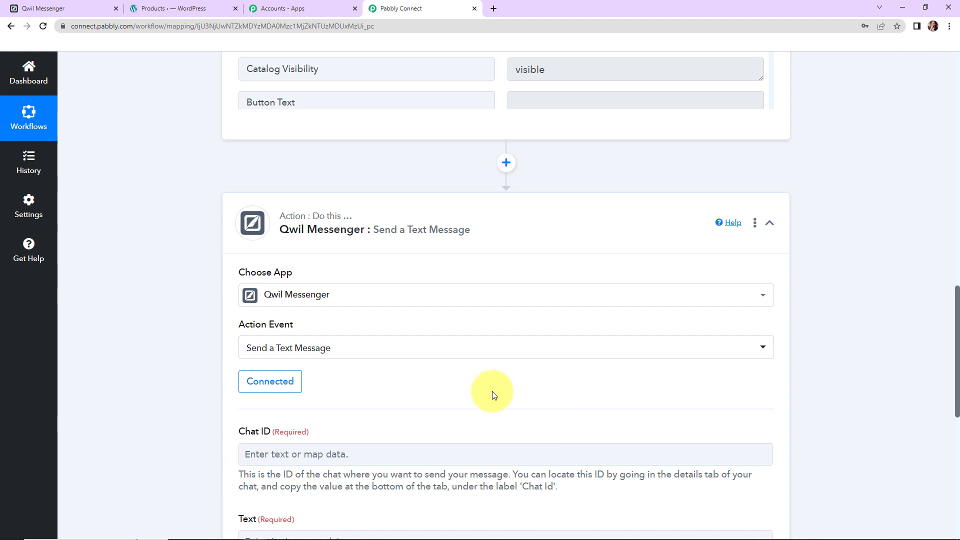
{"action": "scroll", "coordinate": [492, 395], "scroll_direction": "down", "scroll_amount": 5}
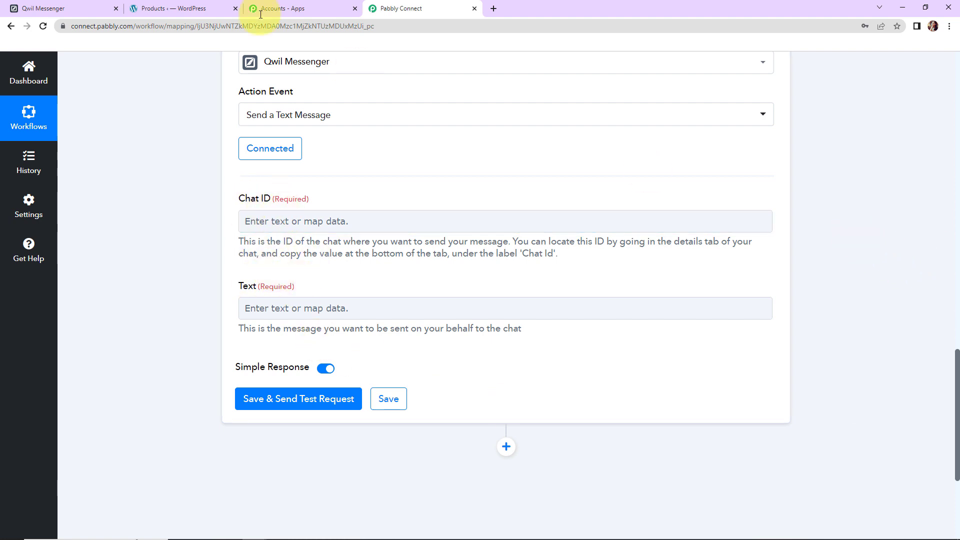
{"action": "left_click", "coordinate": [75, 8]}
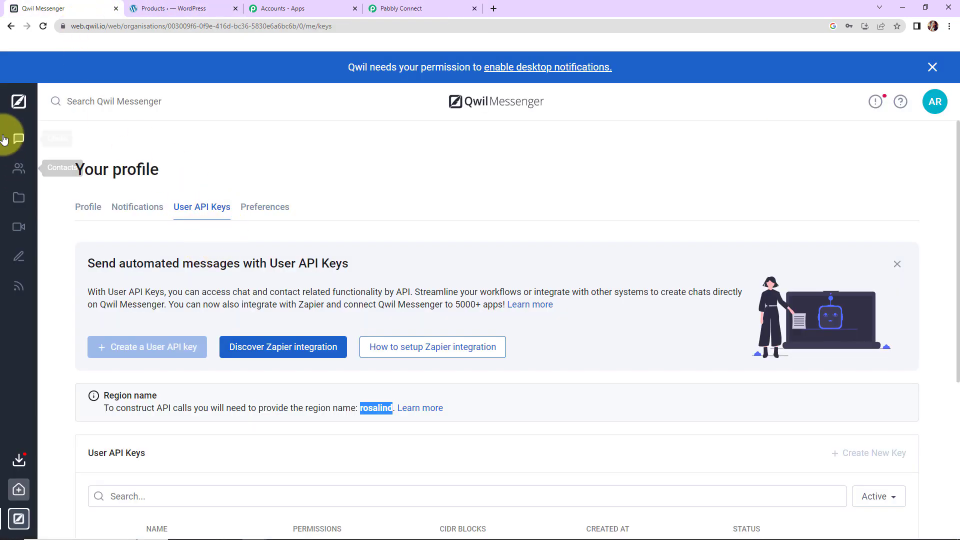
- Create a chat 'WooCommerce New Products' with Test Client, Test Staff and Test User
{"action": "left_click", "coordinate": [18, 139]}
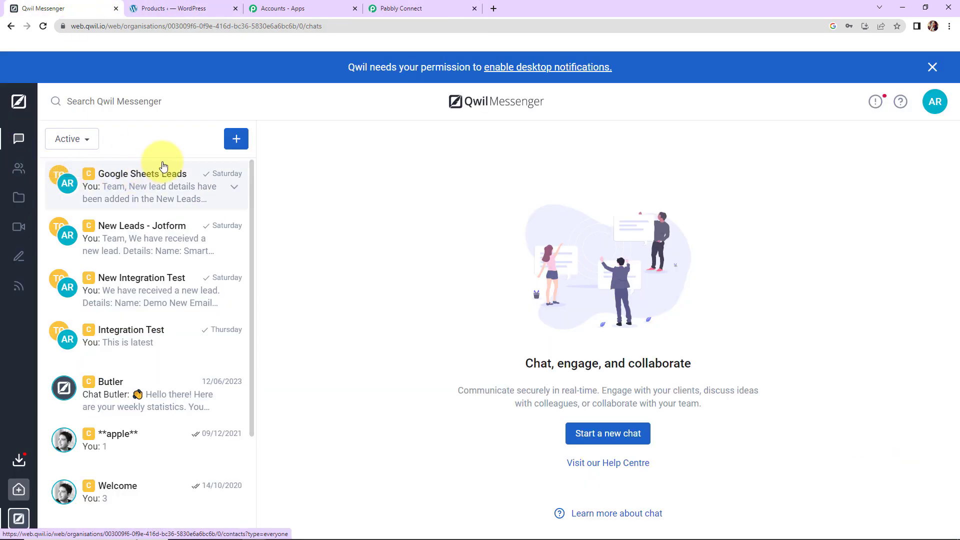
{"action": "left_click", "coordinate": [237, 140]}
{"action": "left_click", "coordinate": [362, 153]}
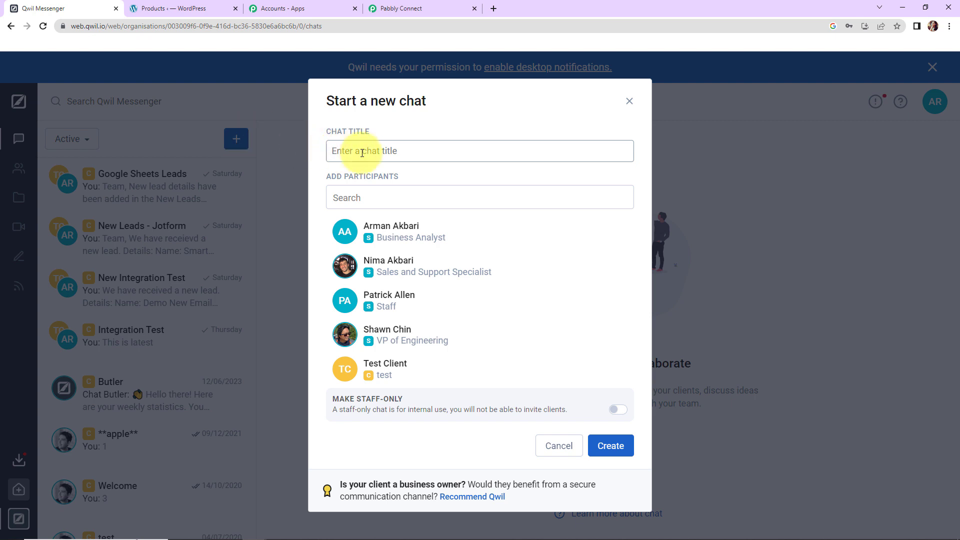
{"action": "type", "text": "WooCommerce New P"}
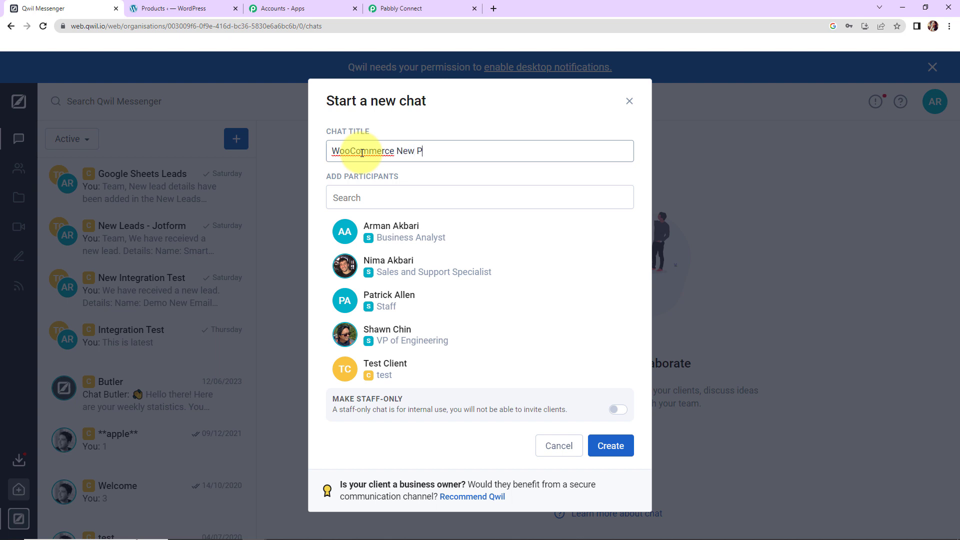
{"action": "type", "text": "roducts"}
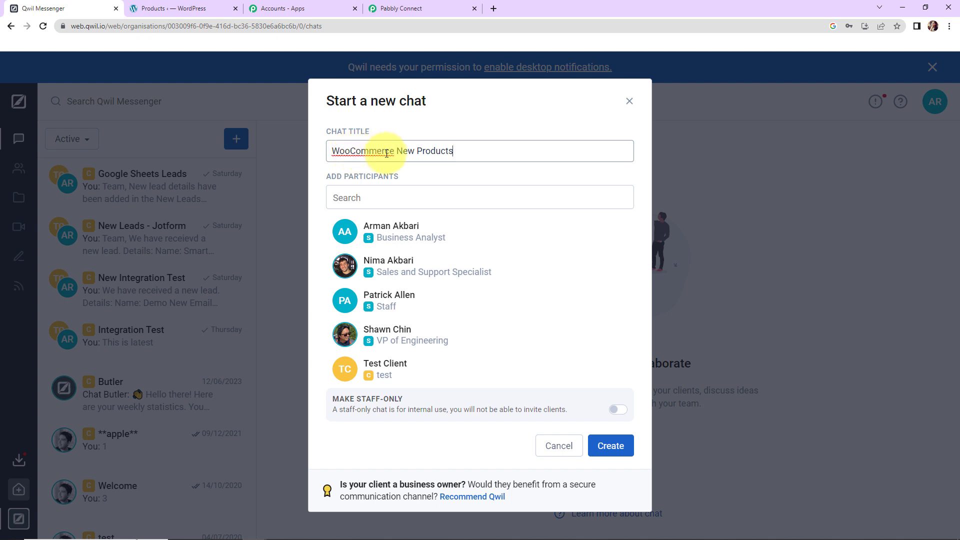
{"action": "scroll", "coordinate": [415, 255], "scroll_direction": "down", "scroll_amount": 3}
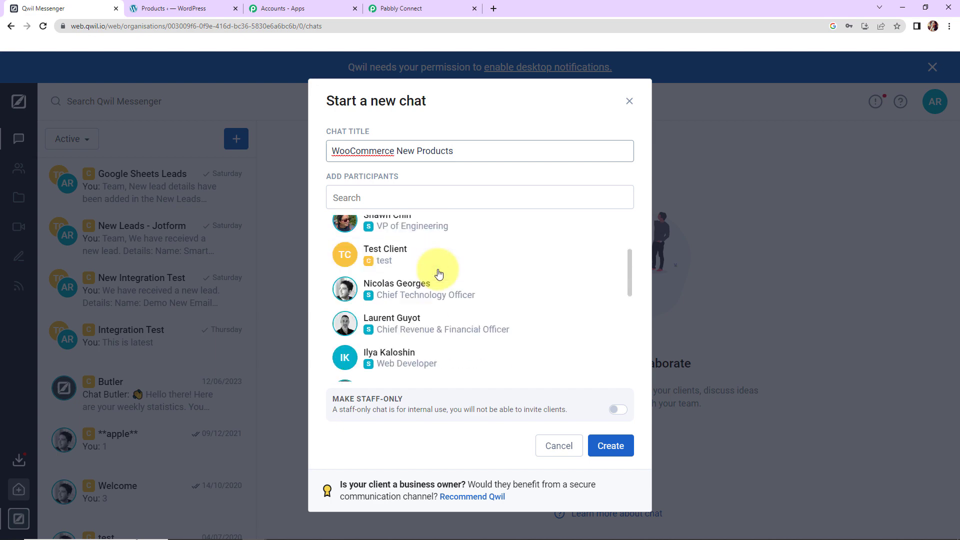
{"action": "left_click", "coordinate": [419, 251]}
{"action": "scroll", "coordinate": [490, 286], "scroll_direction": "down", "scroll_amount": 5}
{"action": "left_click", "coordinate": [418, 332]}
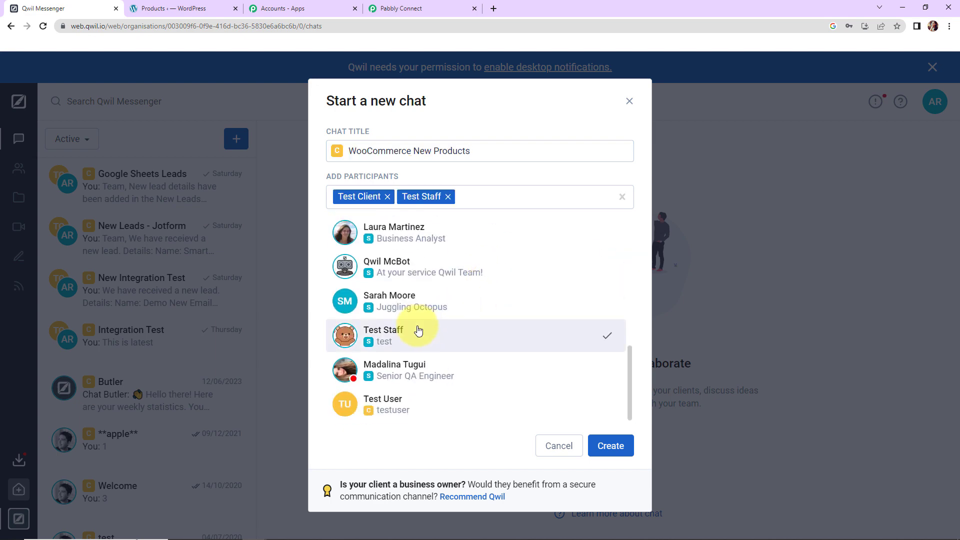
{"action": "left_click", "coordinate": [577, 418]}
{"action": "left_click", "coordinate": [611, 446]}
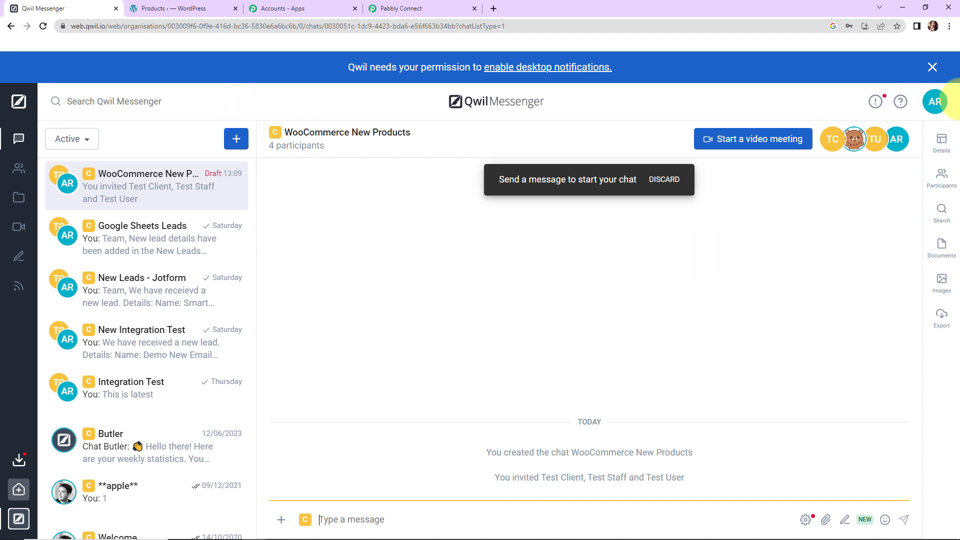
- Copy the new chat's ID from its details and return to Pabbly Connect
{"action": "left_click", "coordinate": [941, 145]}
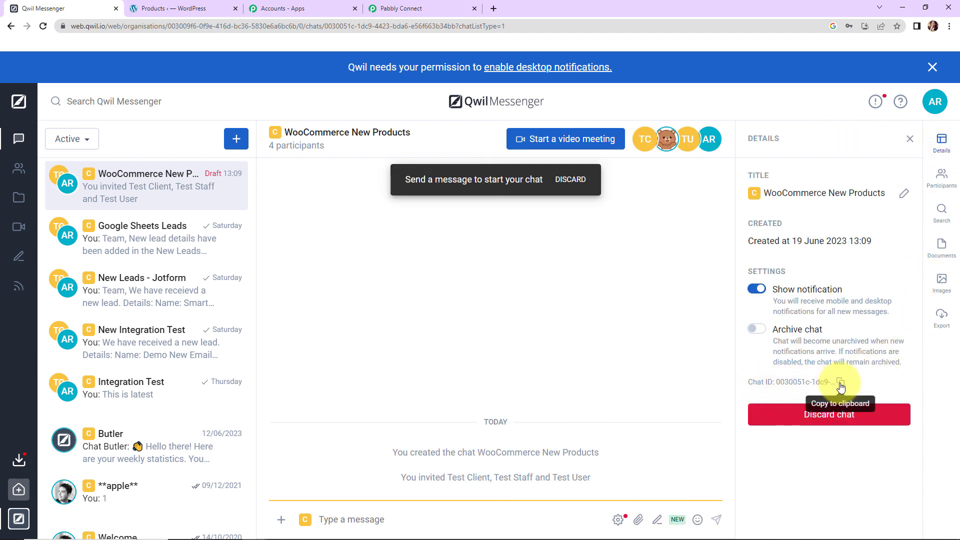
{"action": "left_click", "coordinate": [839, 384]}
{"action": "left_click", "coordinate": [409, 8]}
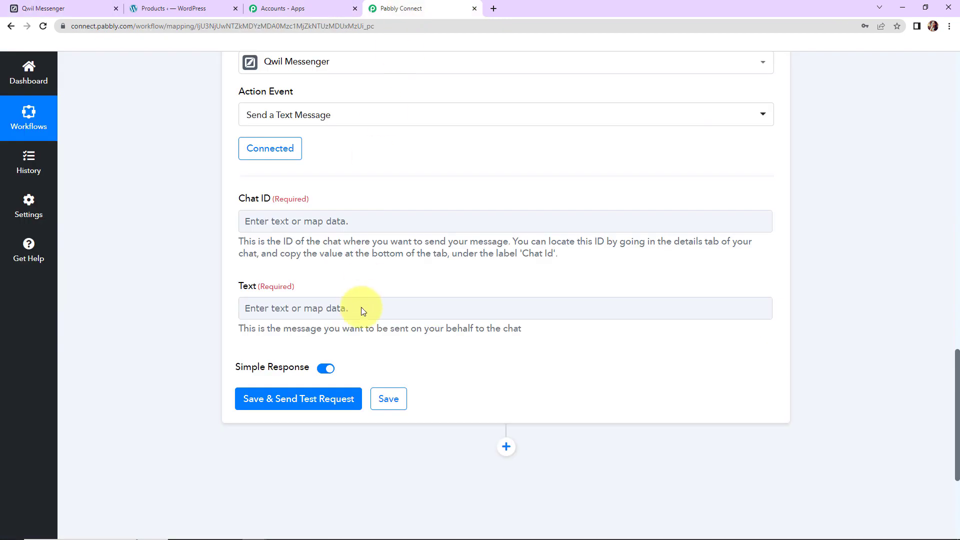
- Paste the copied Qwil chat ID into the Chat ID field
{"action": "left_click", "coordinate": [283, 221]}
{"action": "key", "text": "ctrl+v"}
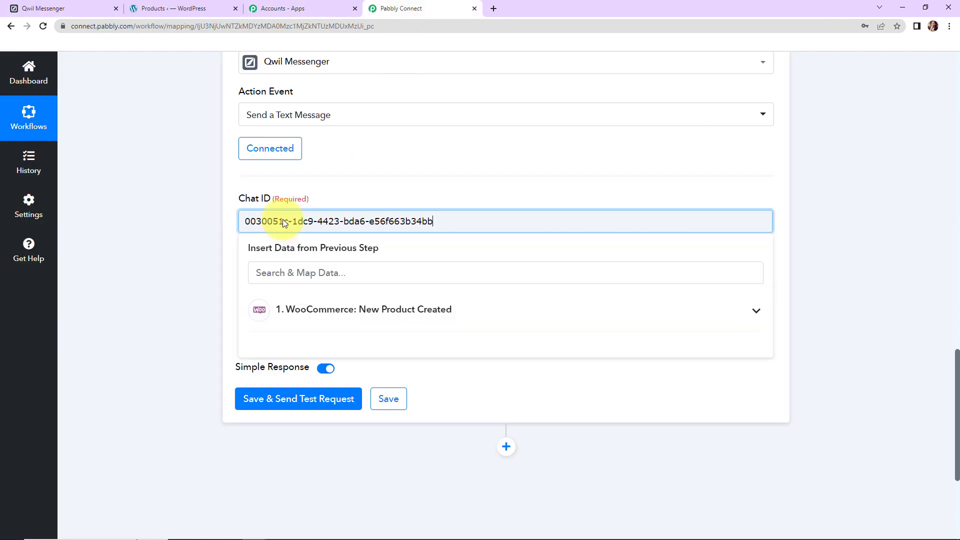
{"action": "left_click", "coordinate": [161, 218]}
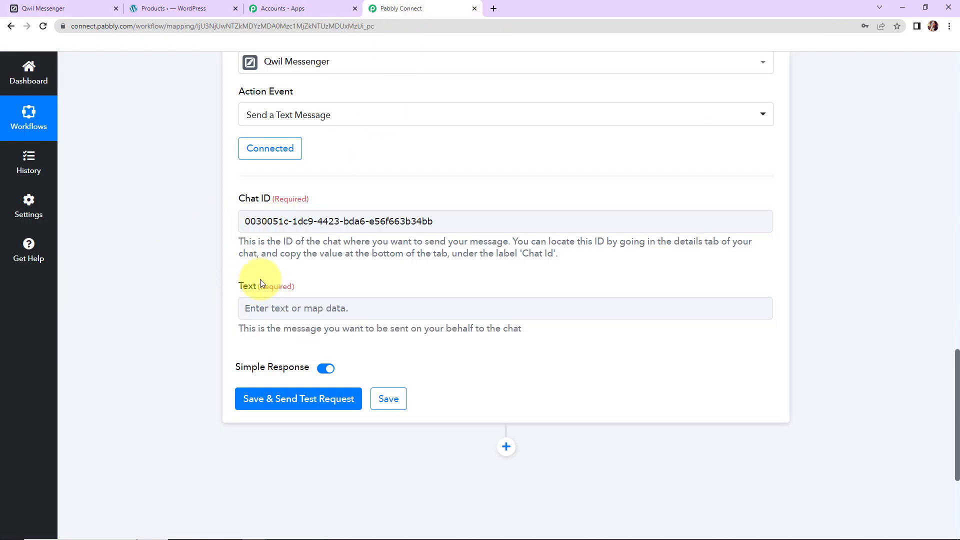
- Paste the message template into Text and add a 'Name:' line under Details
{"action": "left_click", "coordinate": [269, 307]}
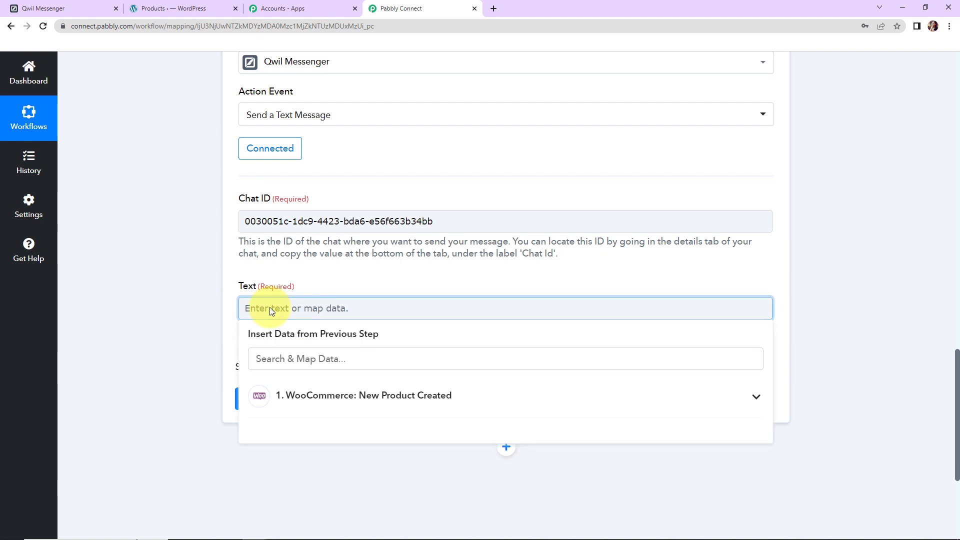
{"action": "key", "text": "ctrl+v"}
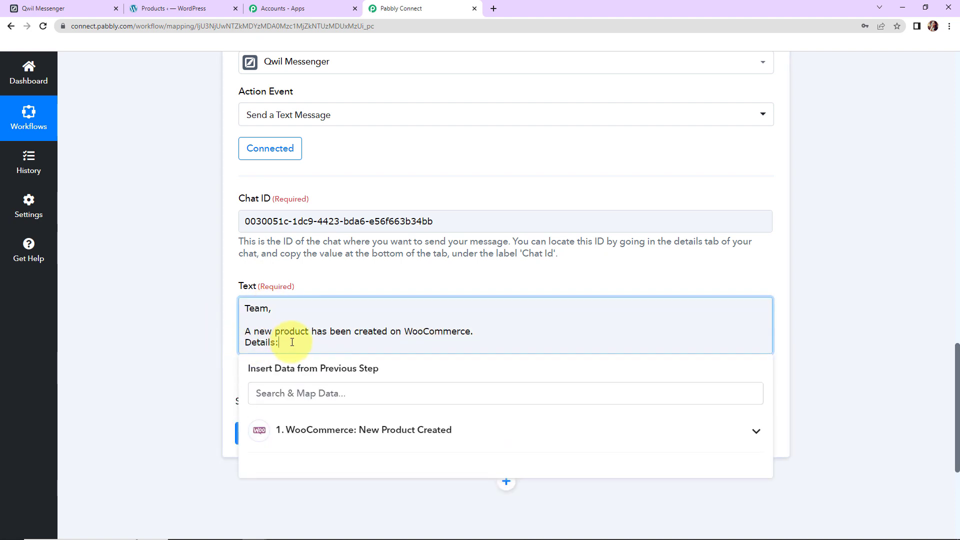
{"action": "key", "text": "Return"}
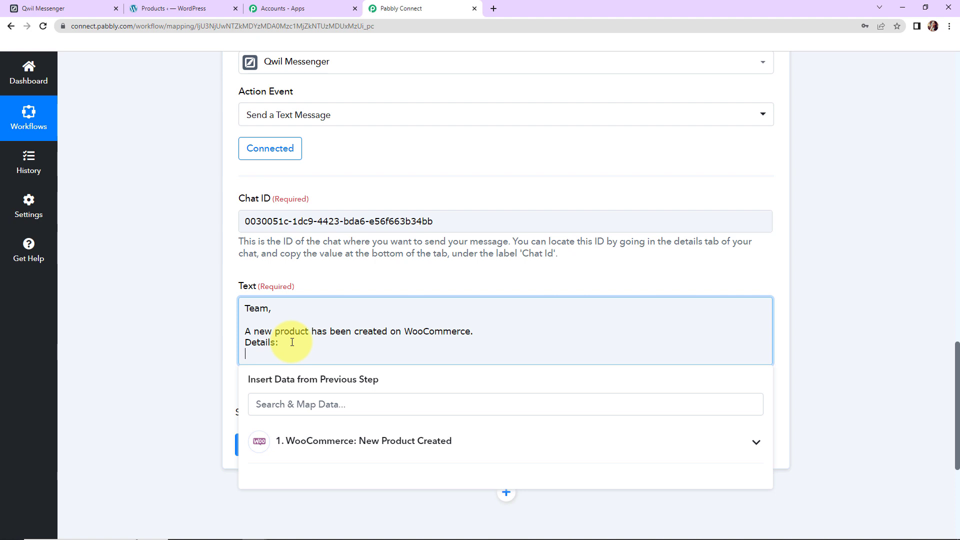
{"action": "type", "text": "Name:"}
- Map the product Name after 'Name:' and add an 'SKU:' line mapped to Sku
{"action": "left_click", "coordinate": [377, 429]}
{"action": "scroll", "coordinate": [858, 367], "scroll_direction": "down", "scroll_amount": 2}
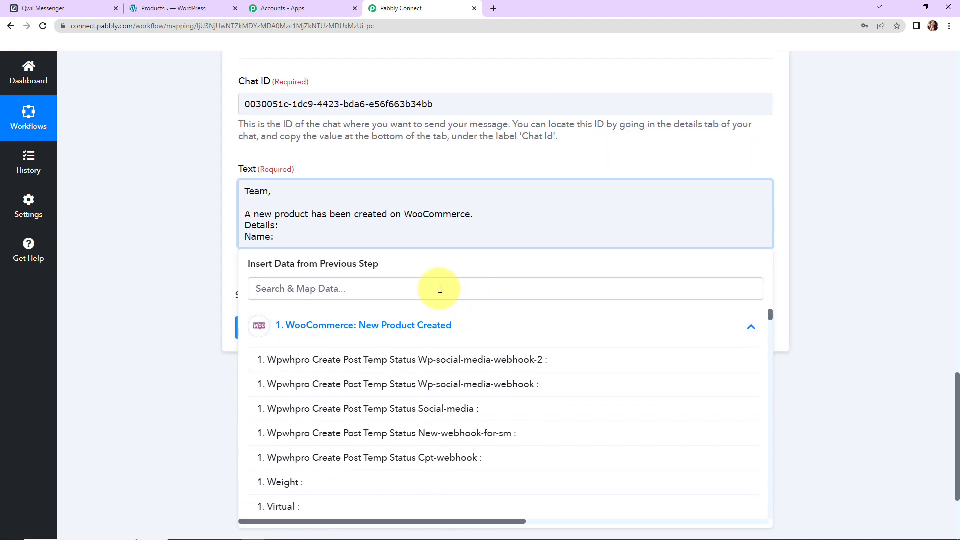
{"action": "left_click", "coordinate": [440, 289]}
{"action": "type", "text": "head"}
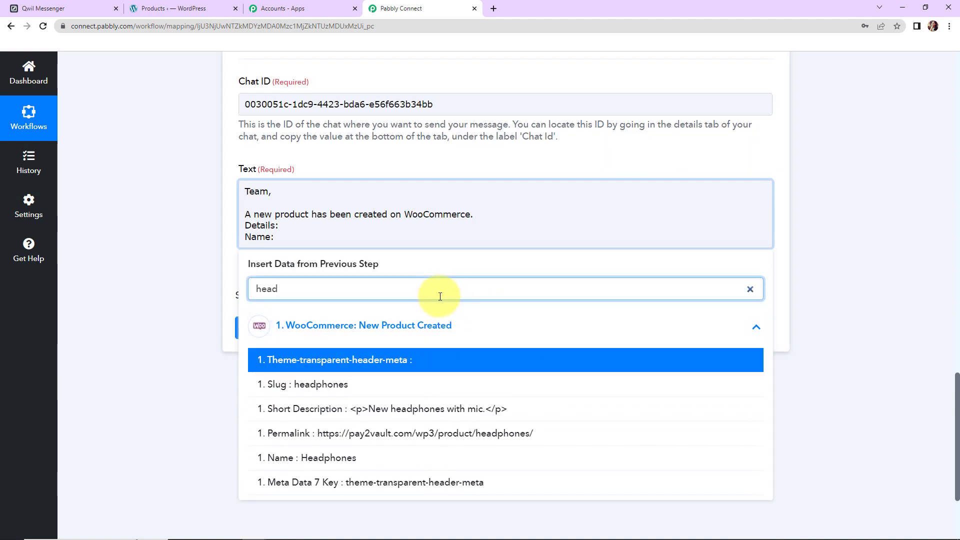
{"action": "left_click", "coordinate": [300, 458]}
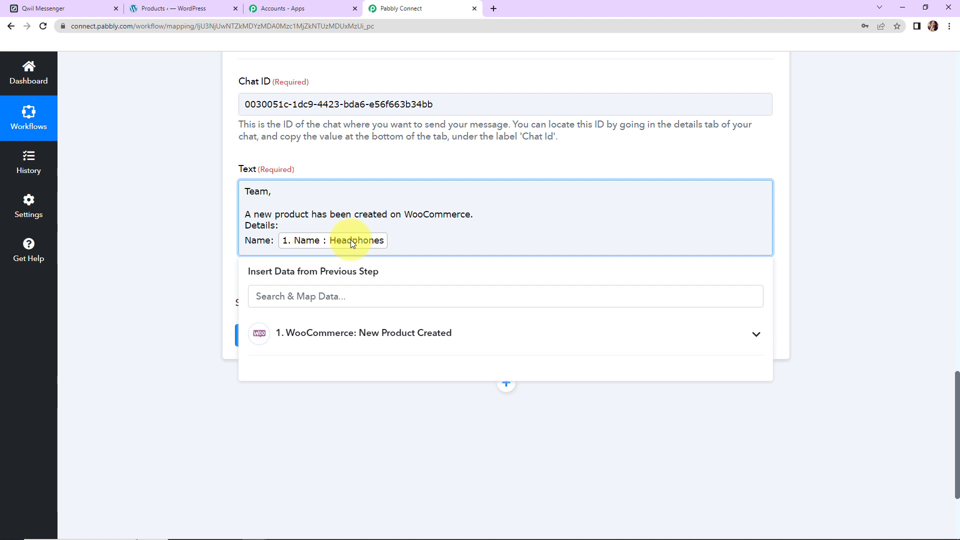
{"action": "key", "text": "Return"}
{"action": "type", "text": "S"}
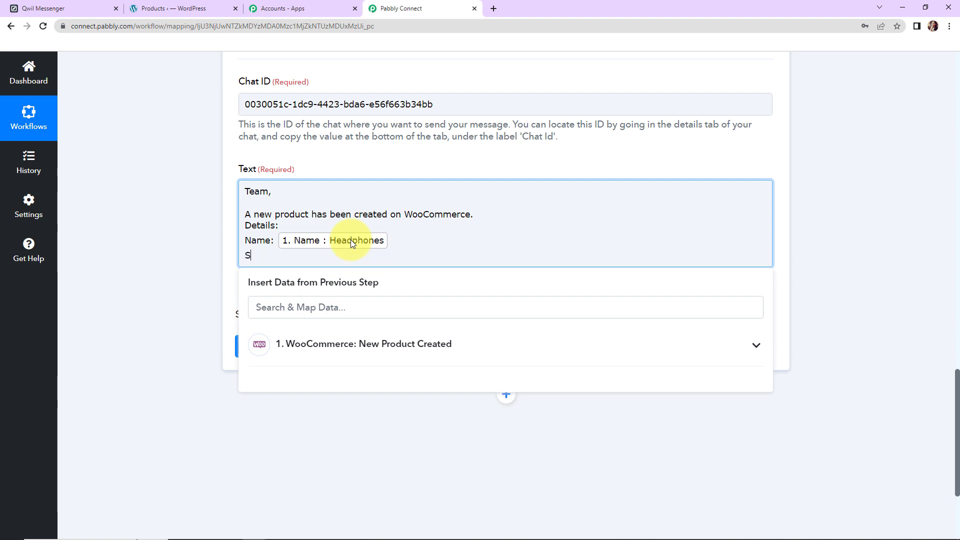
{"action": "type", "text": "KU:"}
{"action": "left_click", "coordinate": [349, 333]}
{"action": "left_click", "coordinate": [360, 307]}
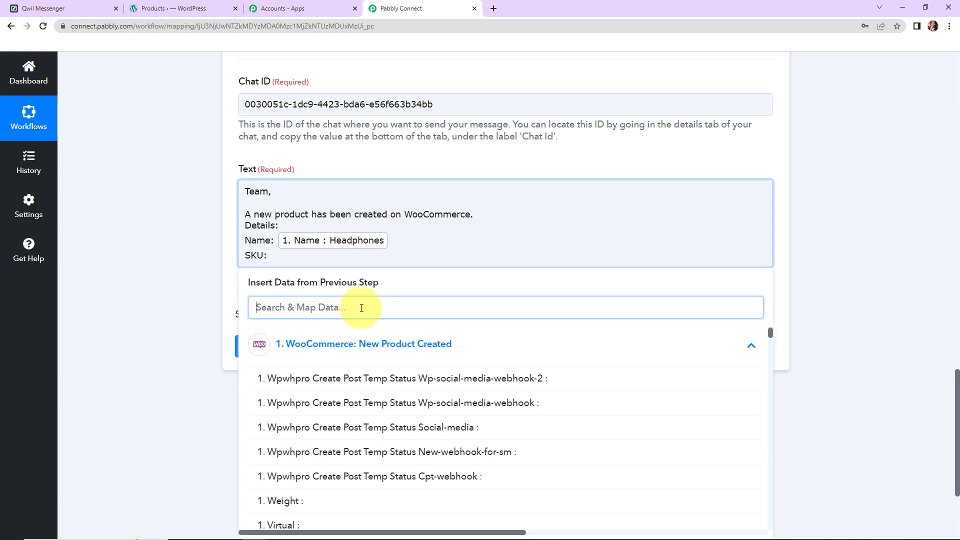
{"action": "type", "text": "sku"}
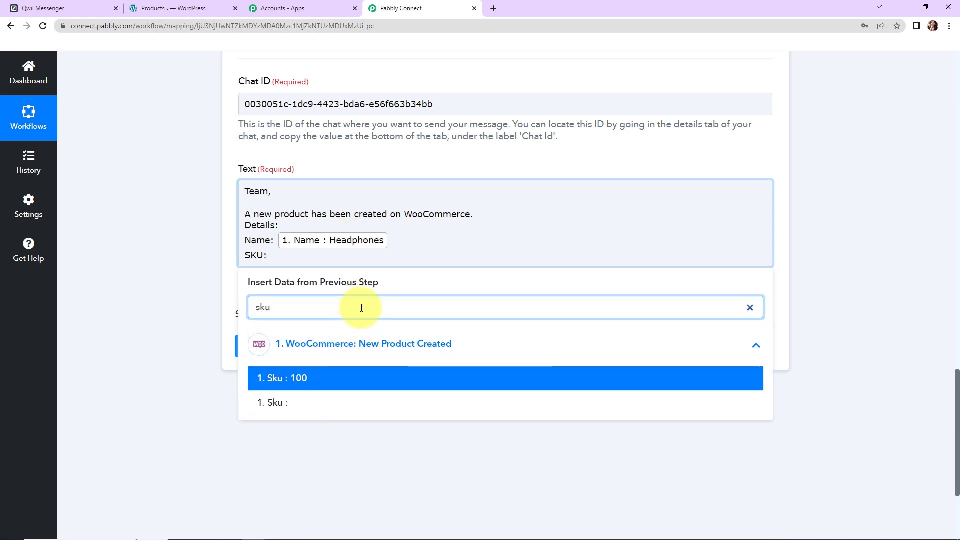
{"action": "left_click", "coordinate": [354, 378]}
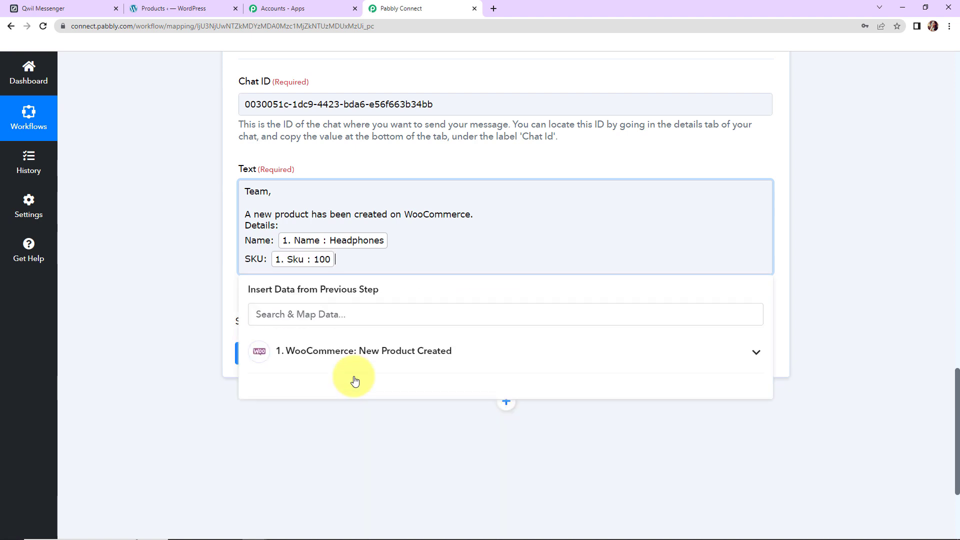
- Add Description and Price lines mapped to Short Description and Price fields
{"action": "key", "text": "Return"}
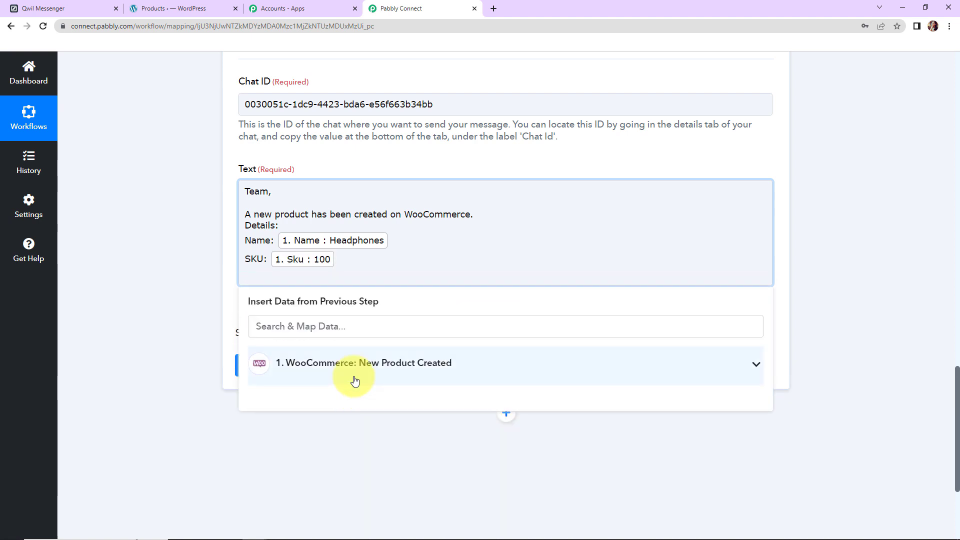
{"action": "type", "text": "Description:"}
{"action": "left_click", "coordinate": [355, 380]}
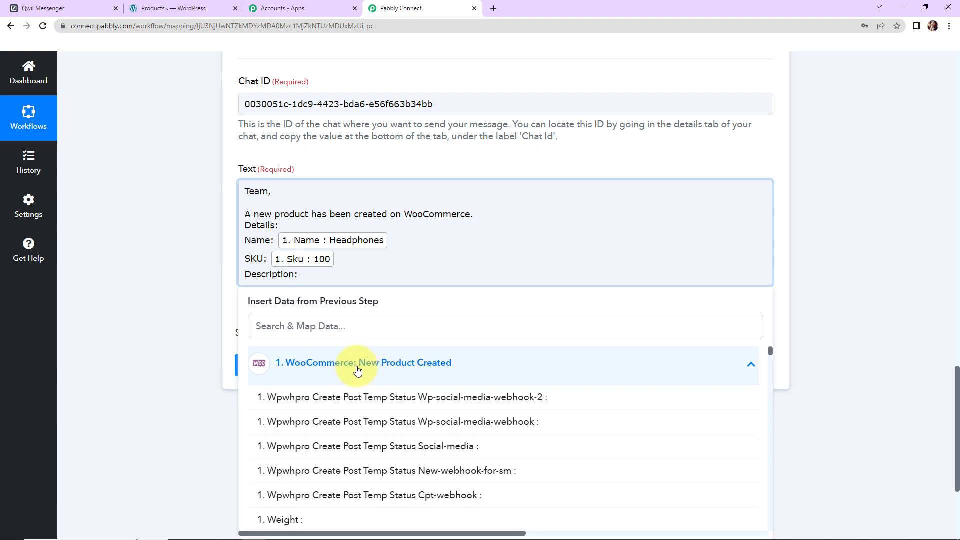
{"action": "left_click", "coordinate": [365, 325]}
{"action": "type", "text": "des"}
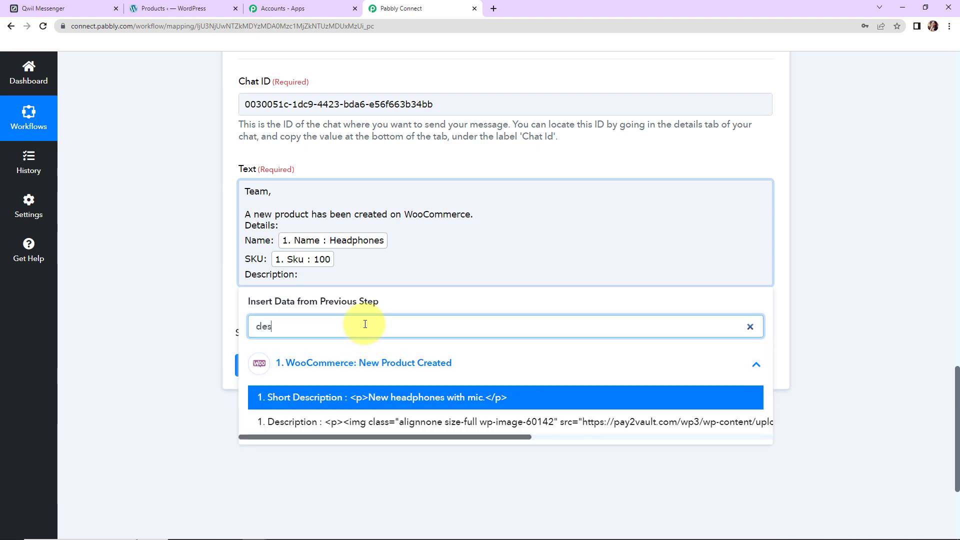
{"action": "left_click", "coordinate": [412, 398]}
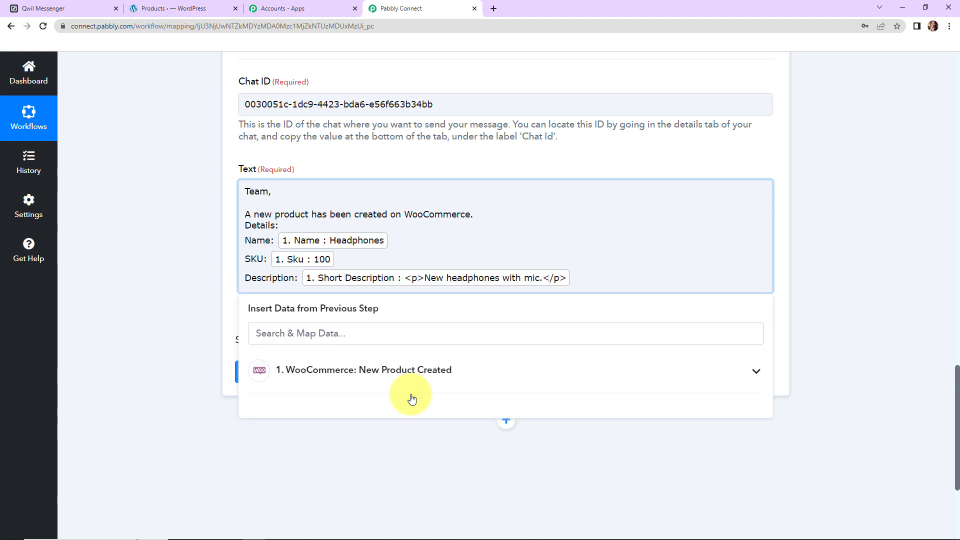
{"action": "key", "text": "Return"}
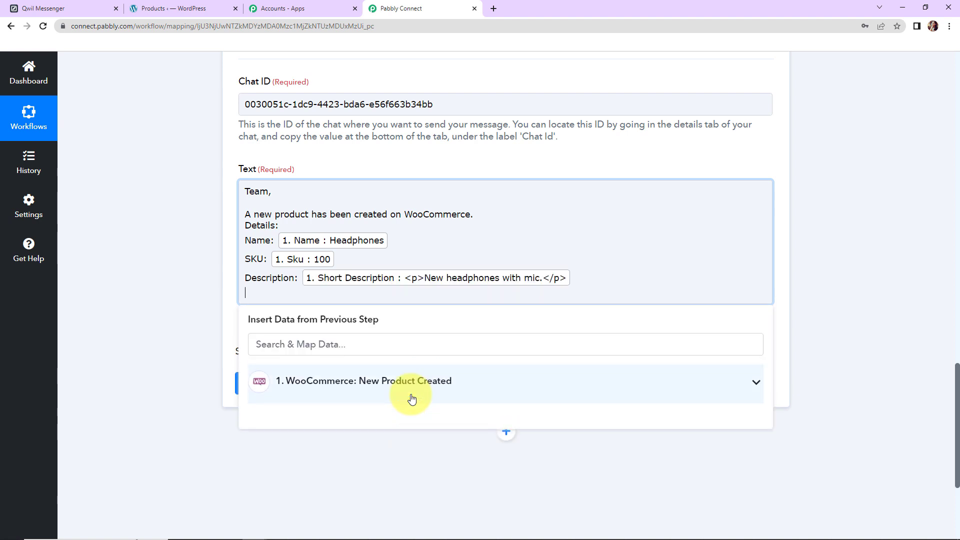
{"action": "type", "text": "Price:"}
{"action": "left_click", "coordinate": [412, 384]}
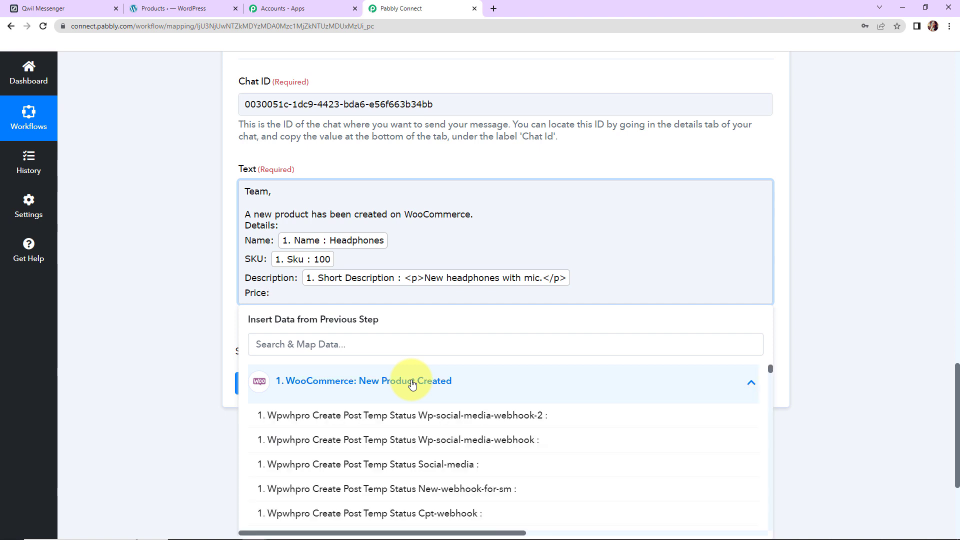
{"action": "left_click", "coordinate": [371, 345]}
{"action": "type", "text": "15"}
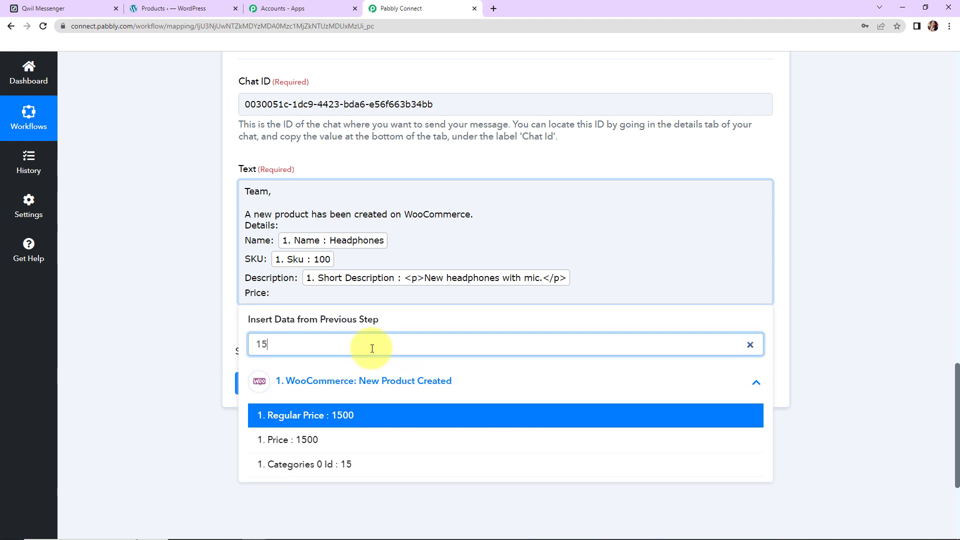
{"action": "left_click", "coordinate": [359, 435]}
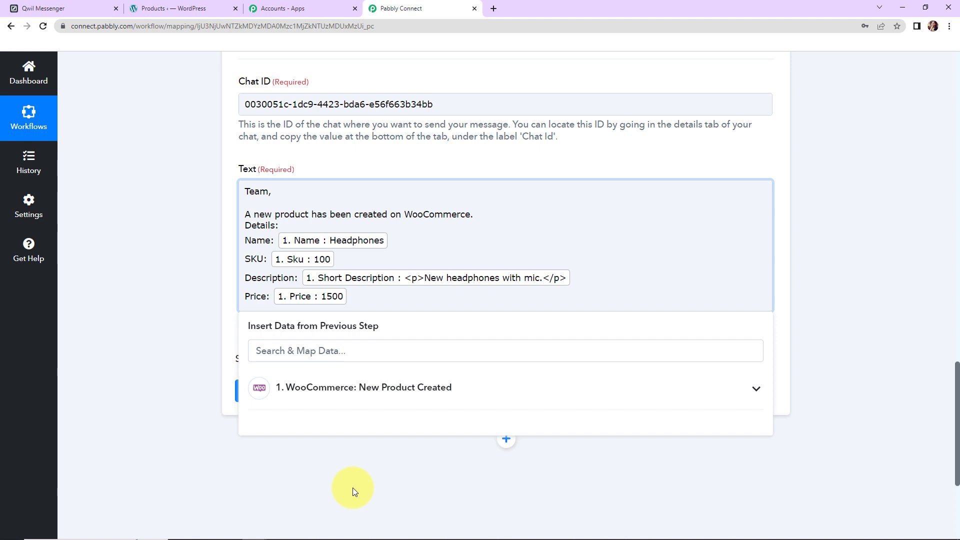
- End the message with 'Regards', then save and send a test request
{"action": "key", "text": "Return"}
{"action": "key", "text": "Return"}
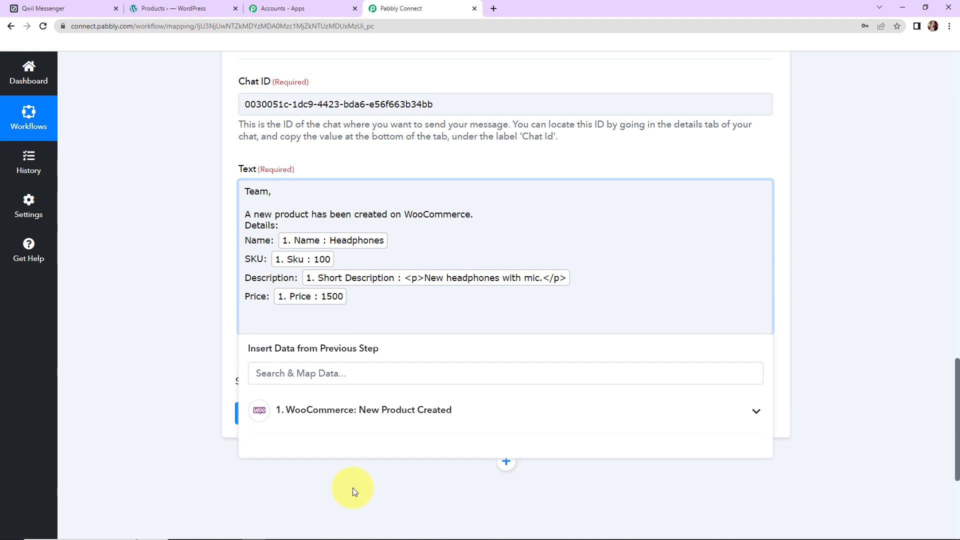
{"action": "type", "text": "Regards"}
{"action": "left_click", "coordinate": [183, 386]}
{"action": "left_click", "coordinate": [259, 423]}
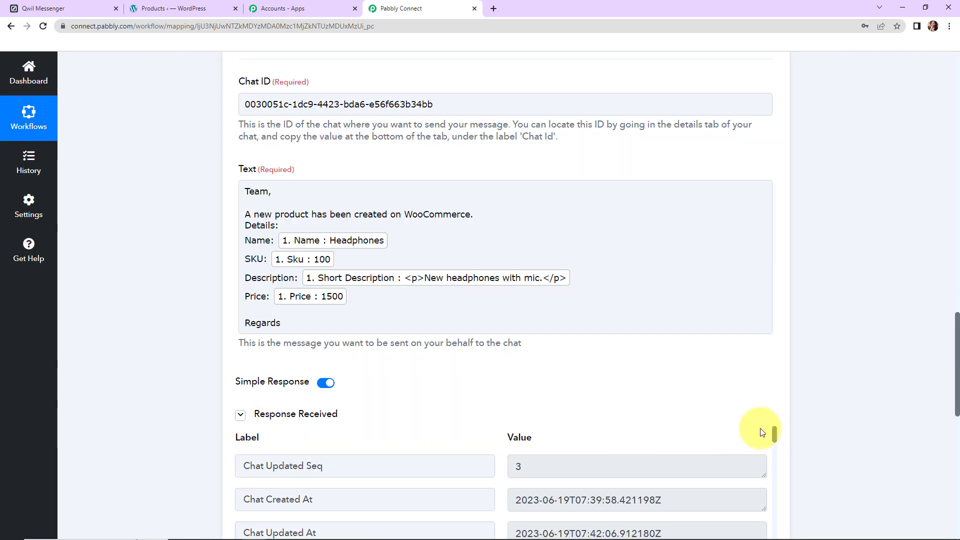
- Verify the Headphones test message (SKU 100, price 1500) in the Qwil chat, then return to WordPress
{"action": "scroll", "coordinate": [866, 398], "scroll_direction": "down", "scroll_amount": 7}
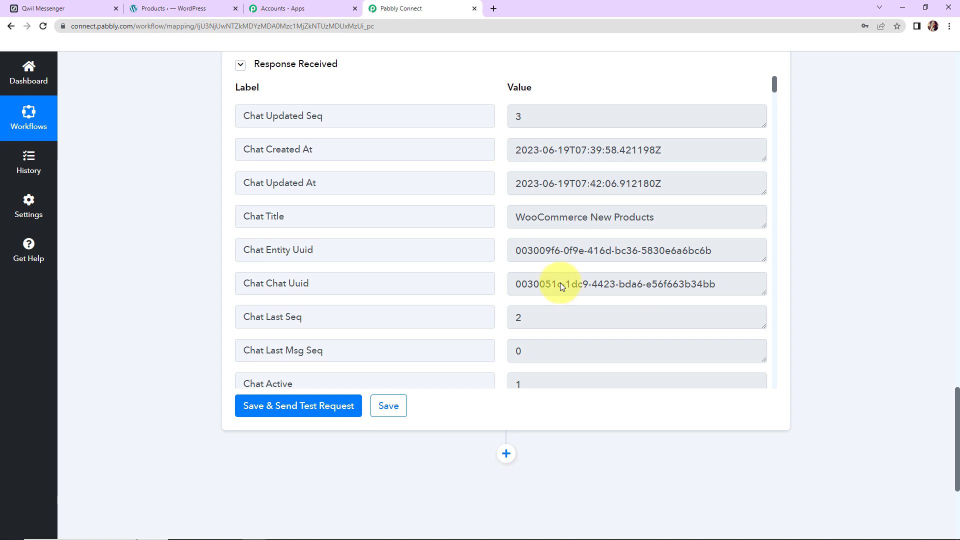
{"action": "left_click", "coordinate": [70, 8]}
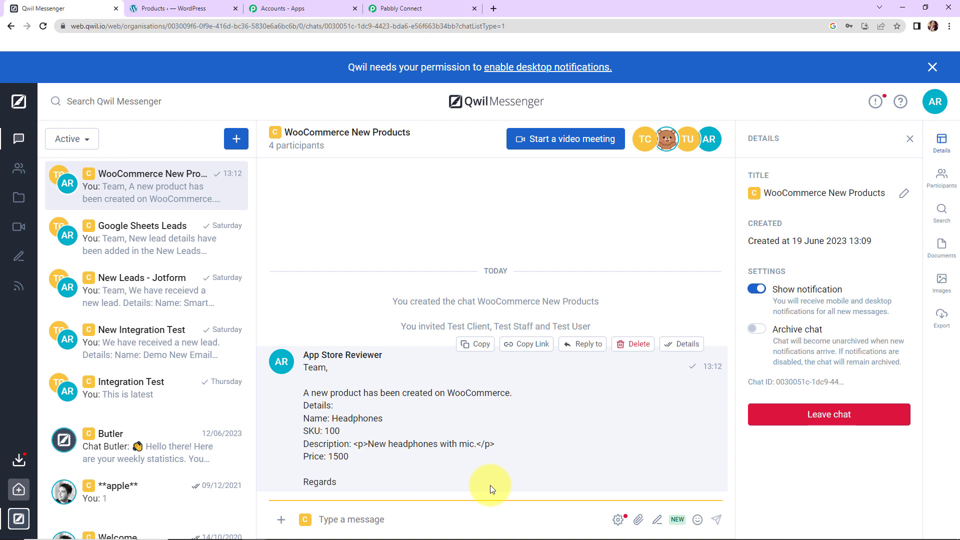
{"action": "left_click", "coordinate": [188, 8]}
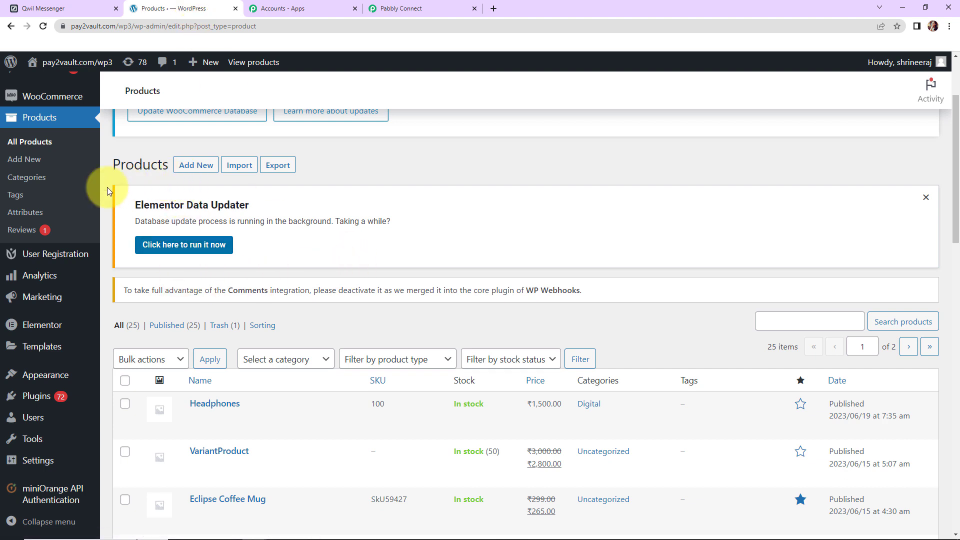
- Start a new WordPress product titled 'Kindle'
{"action": "left_click", "coordinate": [25, 160]}
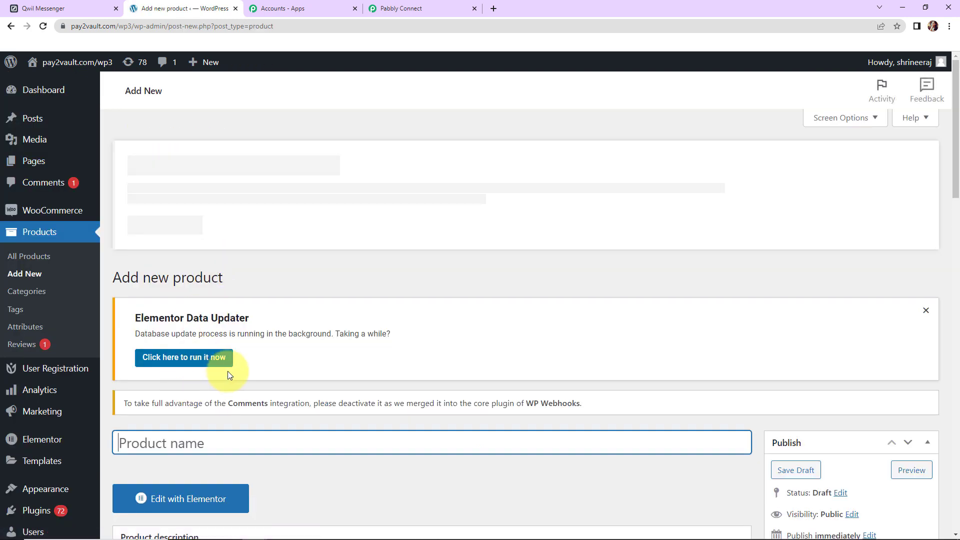
{"action": "type", "text": "Kind"}
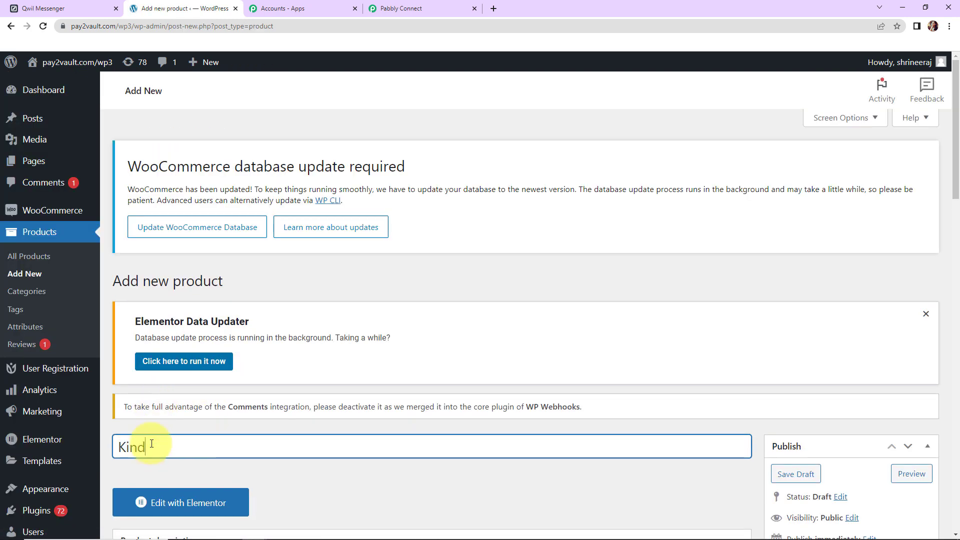
{"action": "type", "text": "le"}
{"action": "scroll", "coordinate": [391, 325], "scroll_direction": "down", "scroll_amount": 5}
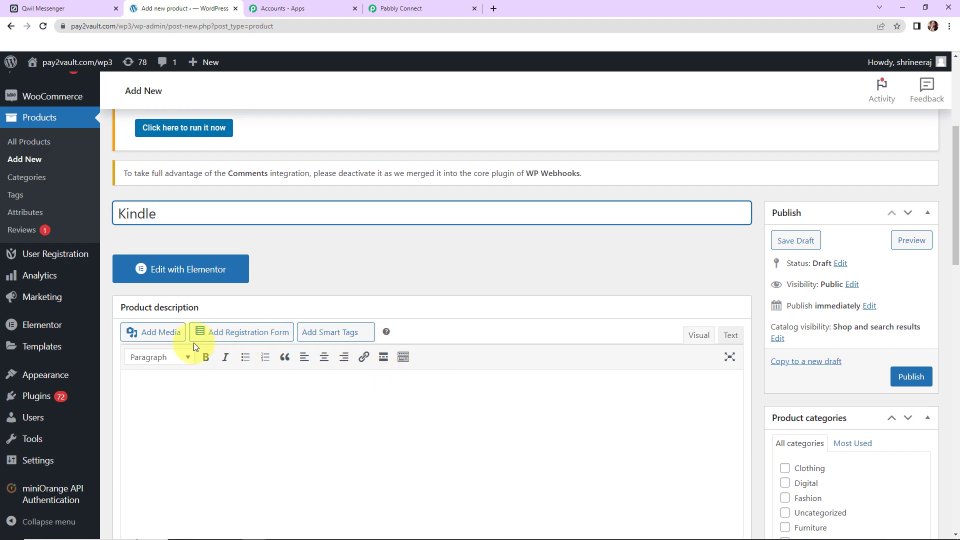
- Upload the Kindle image from Downloads and insert it into the product description
{"action": "left_click", "coordinate": [153, 334]}
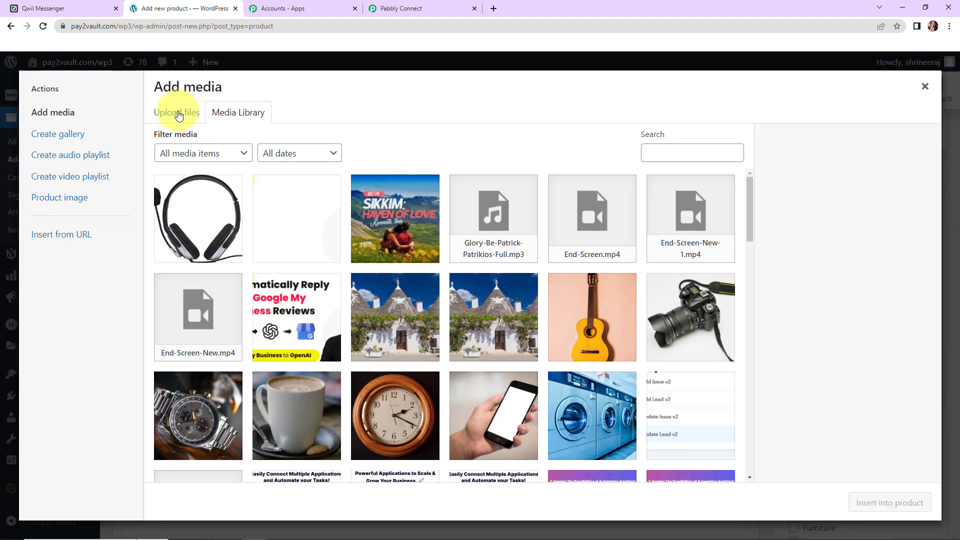
{"action": "left_click", "coordinate": [178, 114]}
{"action": "left_click", "coordinate": [541, 290]}
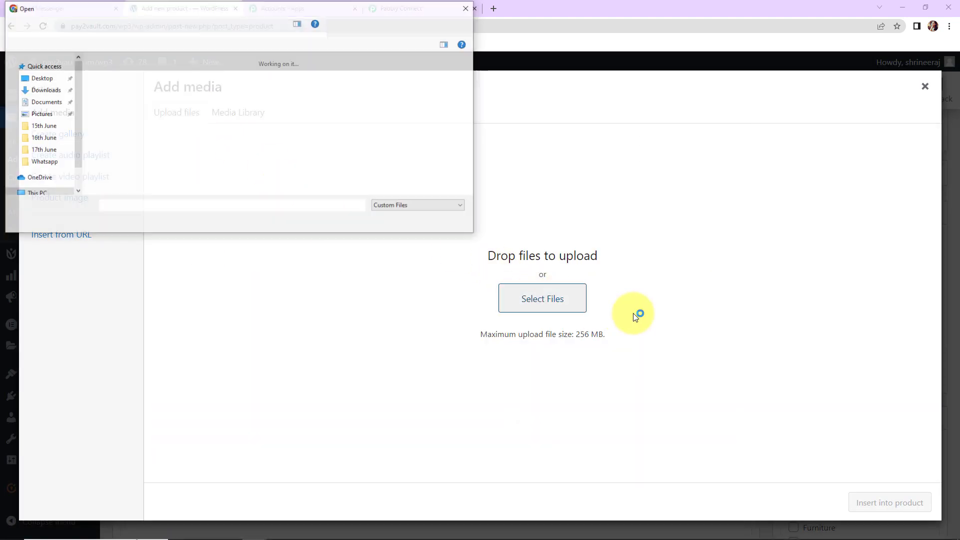
{"action": "left_click", "coordinate": [109, 89]}
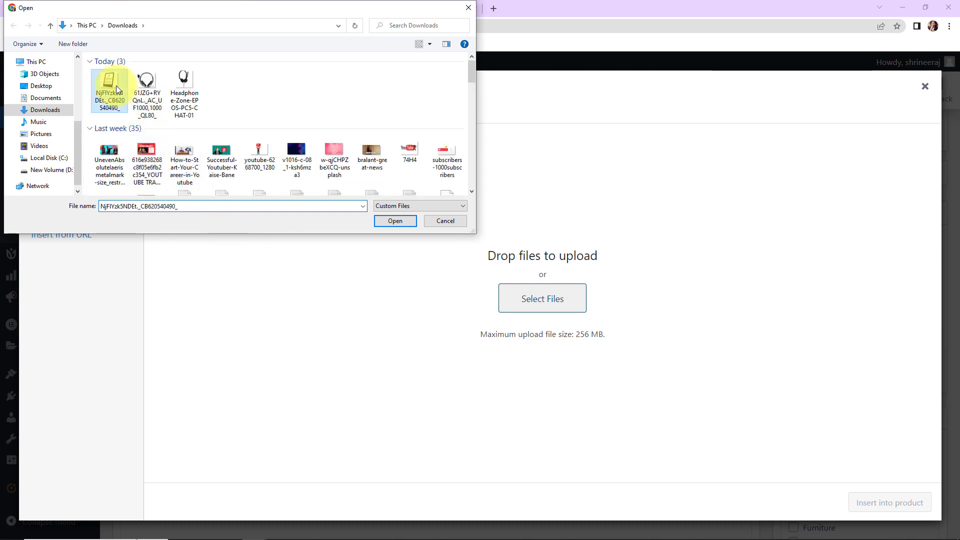
{"action": "left_click", "coordinate": [409, 225]}
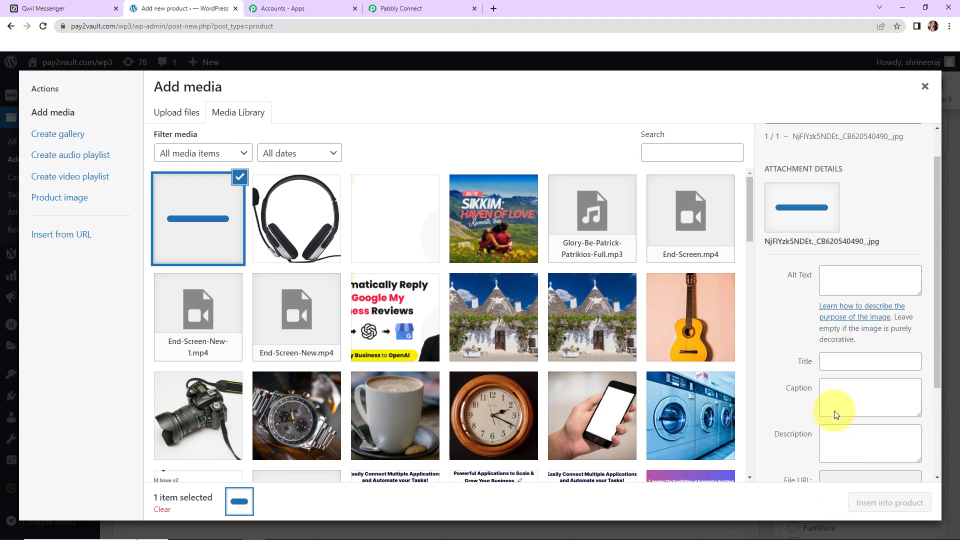
{"action": "scroll", "coordinate": [833, 425], "scroll_direction": "down", "scroll_amount": 3}
{"action": "left_click", "coordinate": [889, 502]}
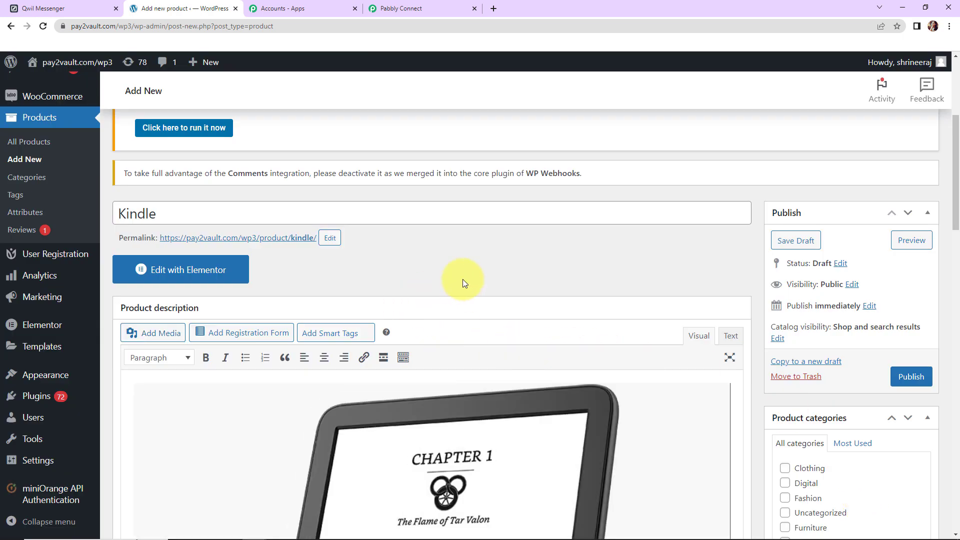
- Put the Kindle product in the Digital category and tag it 'digital'
{"action": "scroll", "coordinate": [463, 282], "scroll_direction": "down", "scroll_amount": 5}
{"action": "scroll", "coordinate": [463, 282], "scroll_direction": "up", "scroll_amount": 6}
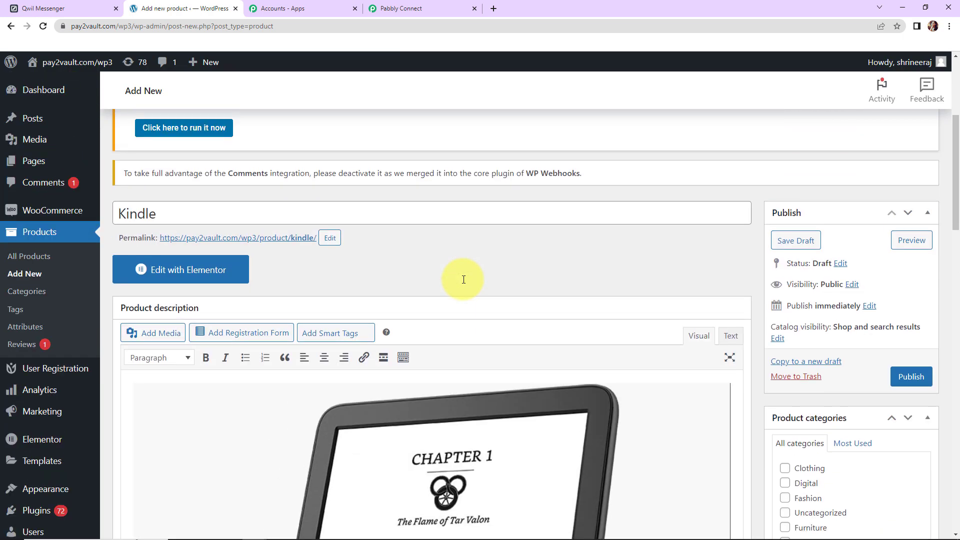
{"action": "scroll", "coordinate": [463, 279], "scroll_direction": "down", "scroll_amount": 2}
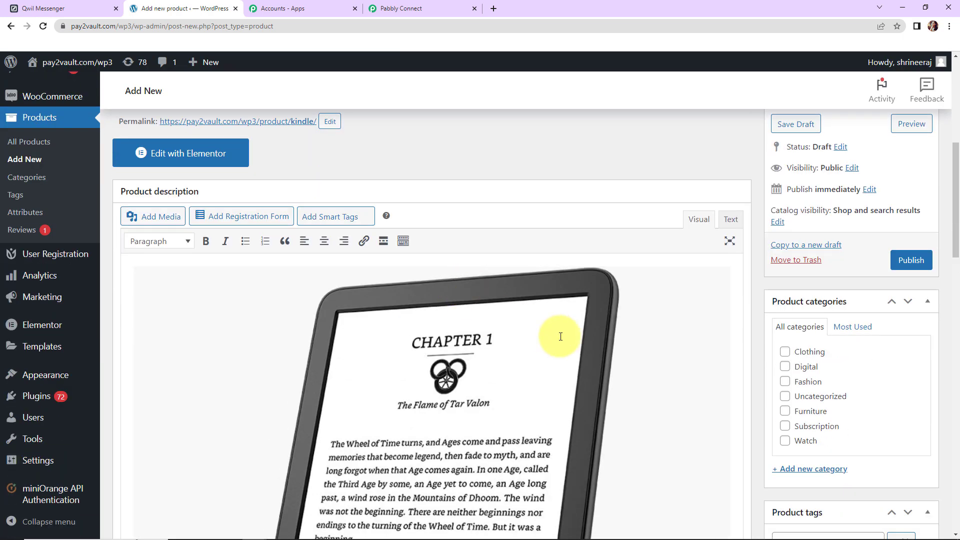
{"action": "left_click", "coordinate": [785, 369]}
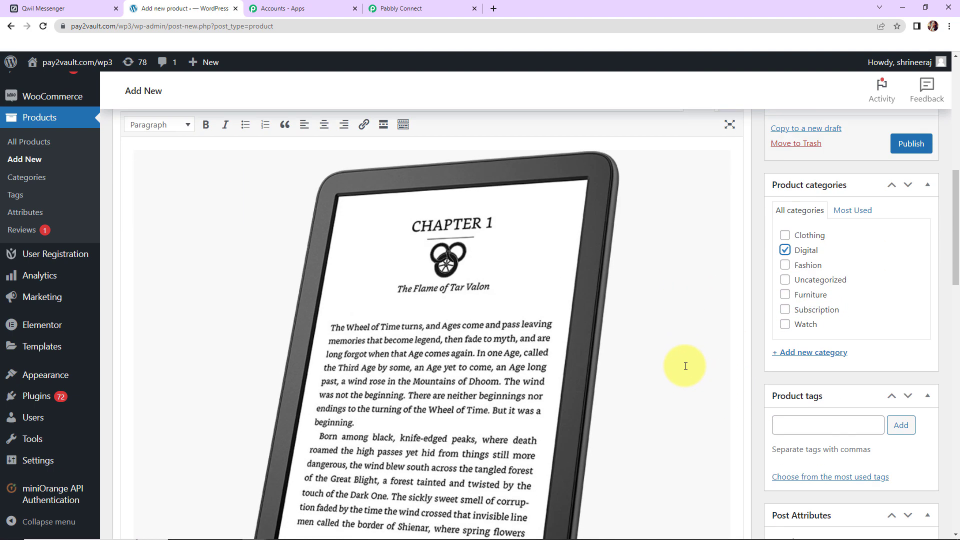
{"action": "left_click", "coordinate": [839, 426]}
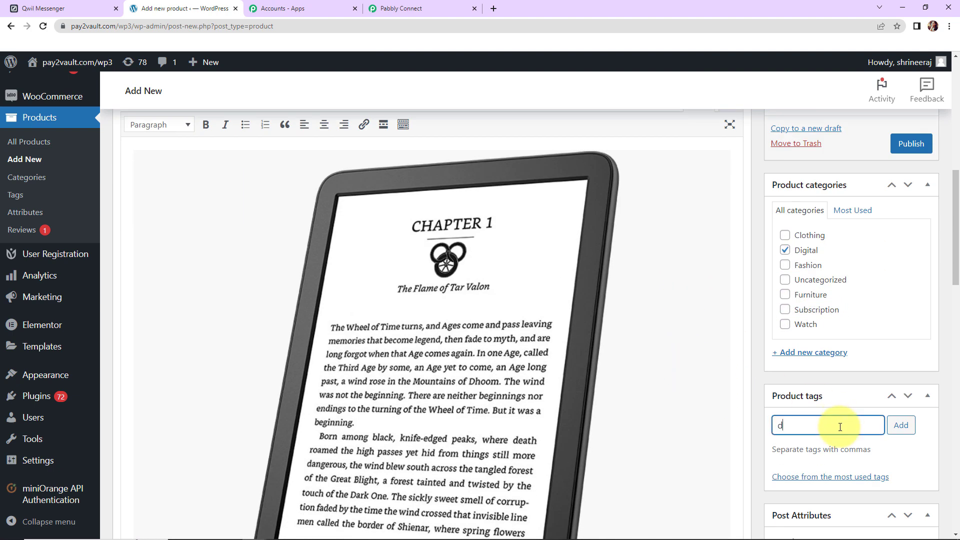
{"action": "type", "text": "digital"}
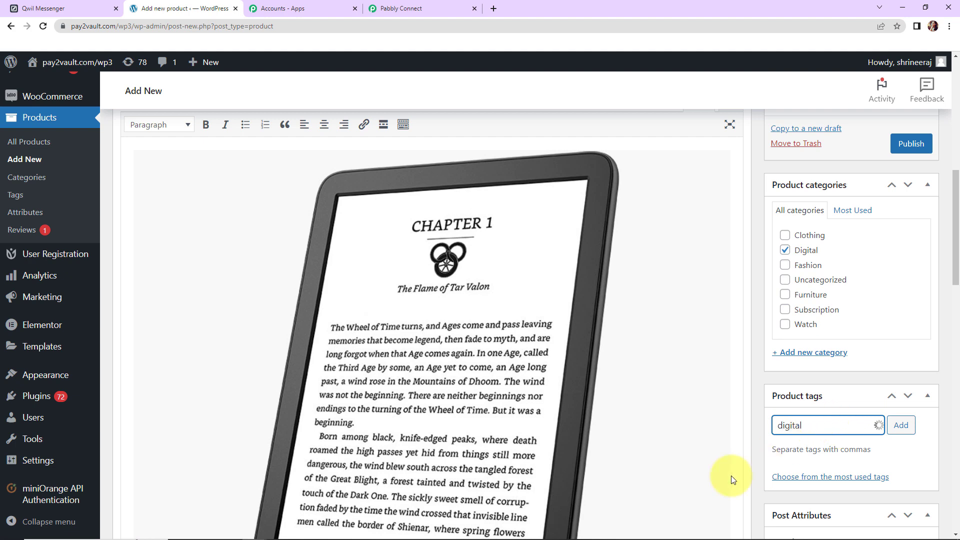
- Set the Kindle regular price to 9000 and its SKU to 50
{"action": "scroll", "coordinate": [687, 438], "scroll_direction": "down", "scroll_amount": 2}
{"action": "scroll", "coordinate": [687, 439], "scroll_direction": "down", "scroll_amount": 4}
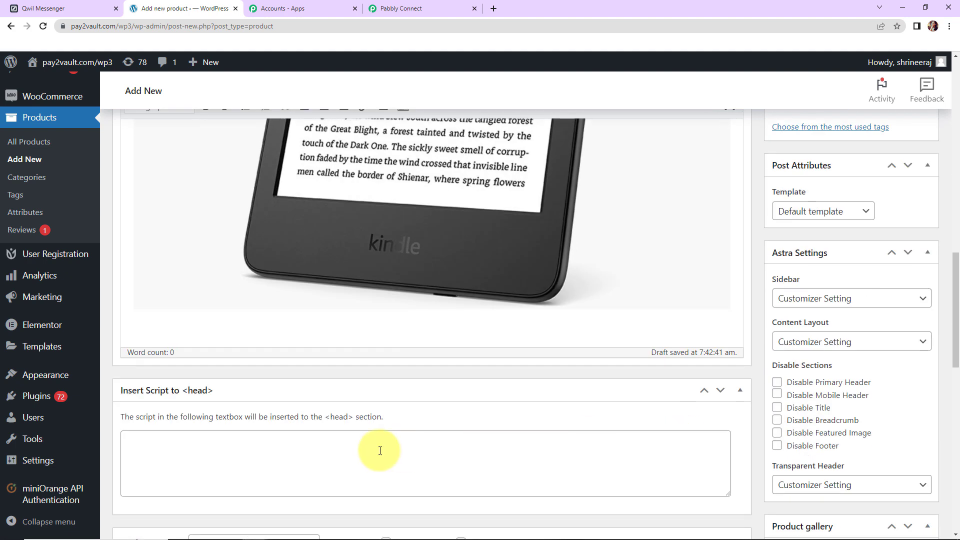
{"action": "scroll", "coordinate": [266, 411], "scroll_direction": "down", "scroll_amount": 3}
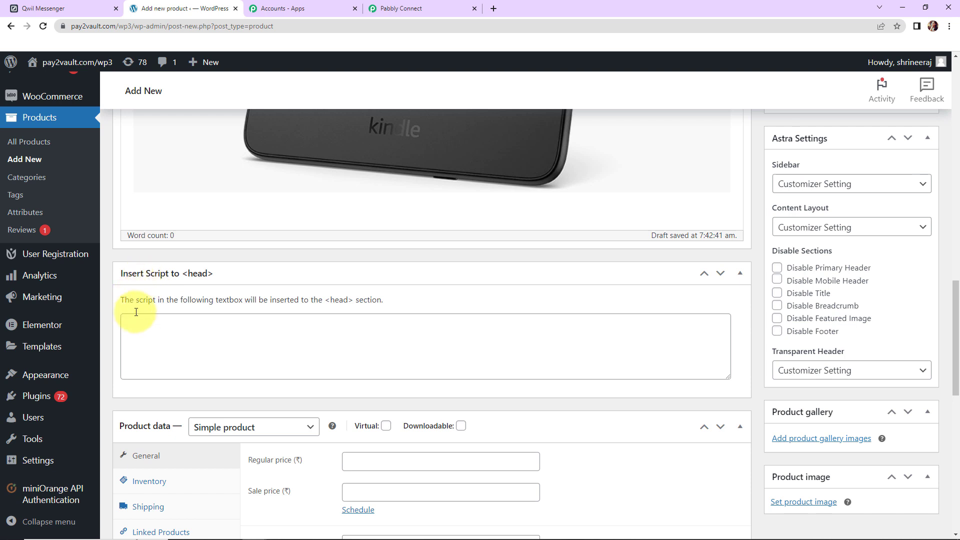
{"action": "scroll", "coordinate": [362, 338], "scroll_direction": "down", "scroll_amount": 4}
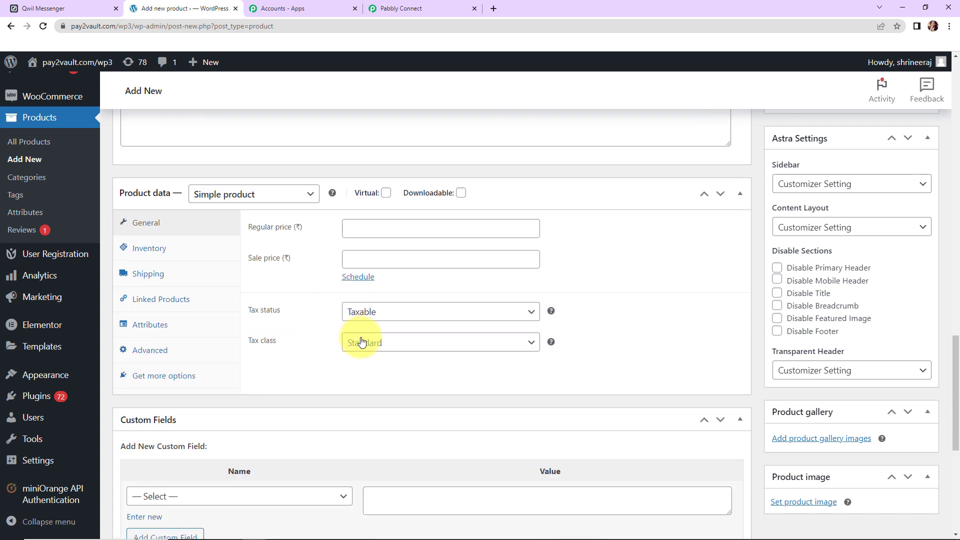
{"action": "left_click", "coordinate": [364, 230]}
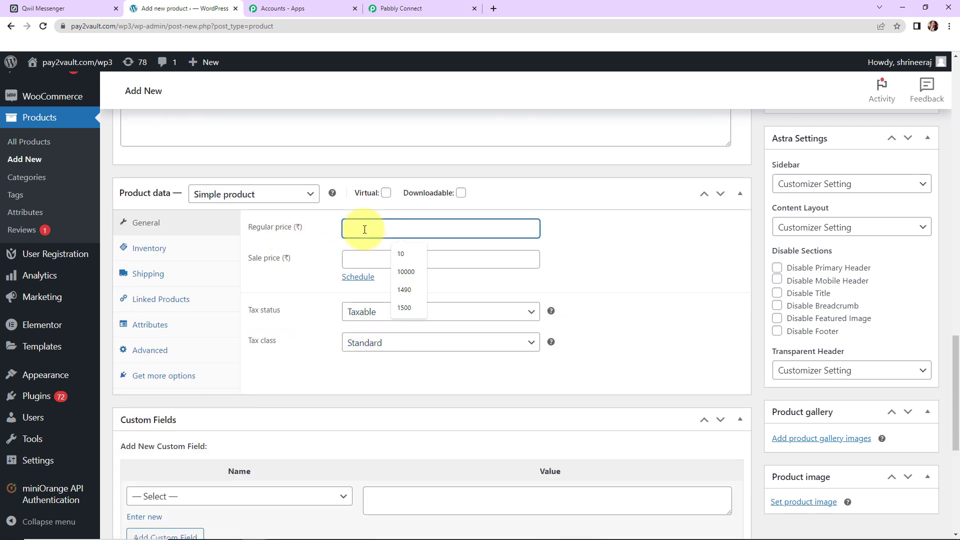
{"action": "type", "text": "9000"}
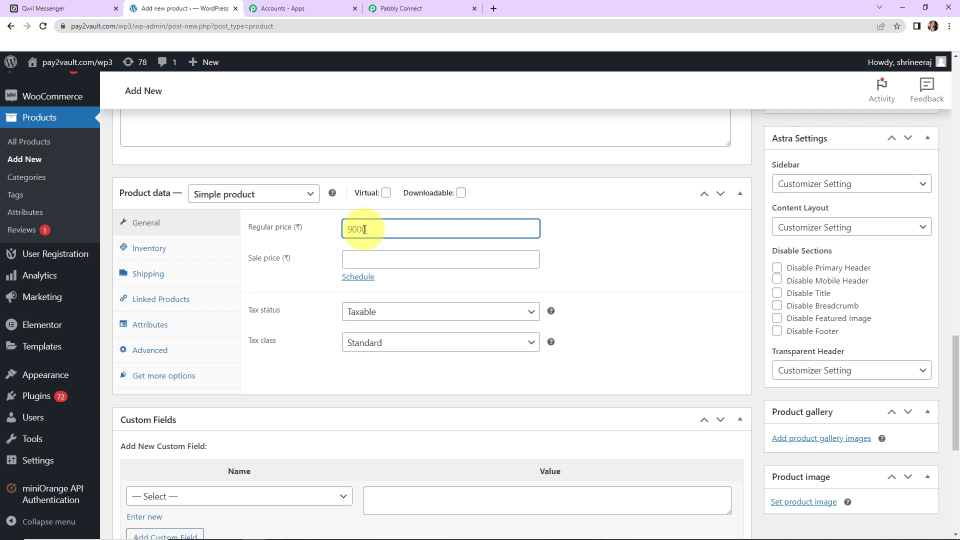
{"action": "left_click", "coordinate": [170, 248]}
{"action": "left_click", "coordinate": [358, 231]}
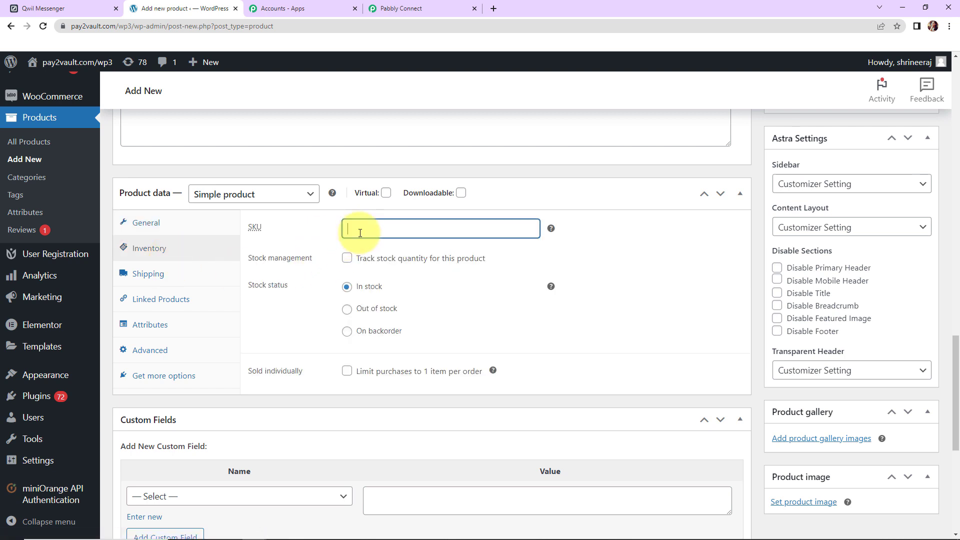
{"action": "type", "text": "50"}
- Enter the short description 'Demo Description', capitalising the first letter
{"action": "scroll", "coordinate": [615, 345], "scroll_direction": "down", "scroll_amount": 5}
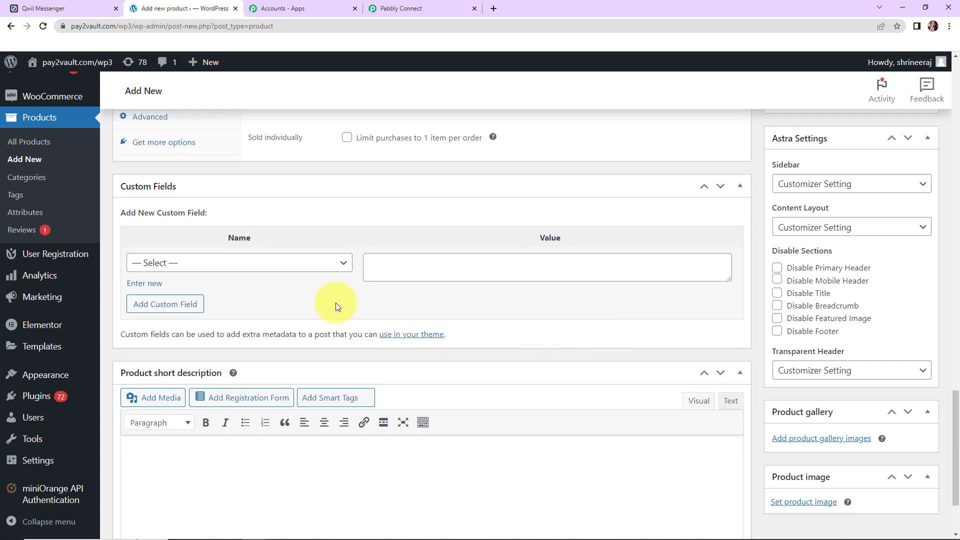
{"action": "scroll", "coordinate": [338, 307], "scroll_direction": "down", "scroll_amount": 2}
{"action": "left_click", "coordinate": [165, 361]}
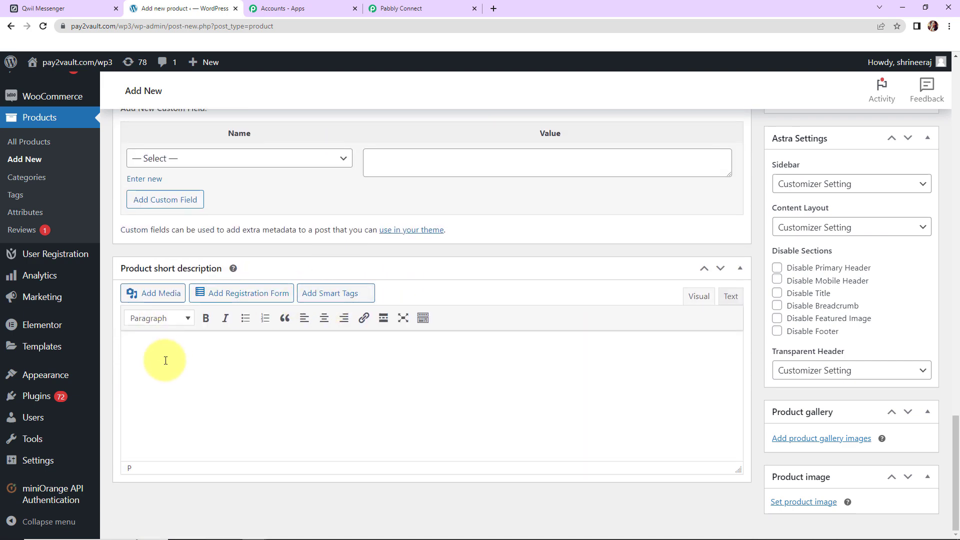
{"action": "type", "text": "demo Description"}
{"action": "left_click", "coordinate": [141, 352]}
{"action": "key", "text": "BackSpace"}
{"action": "type", "text": "D"}
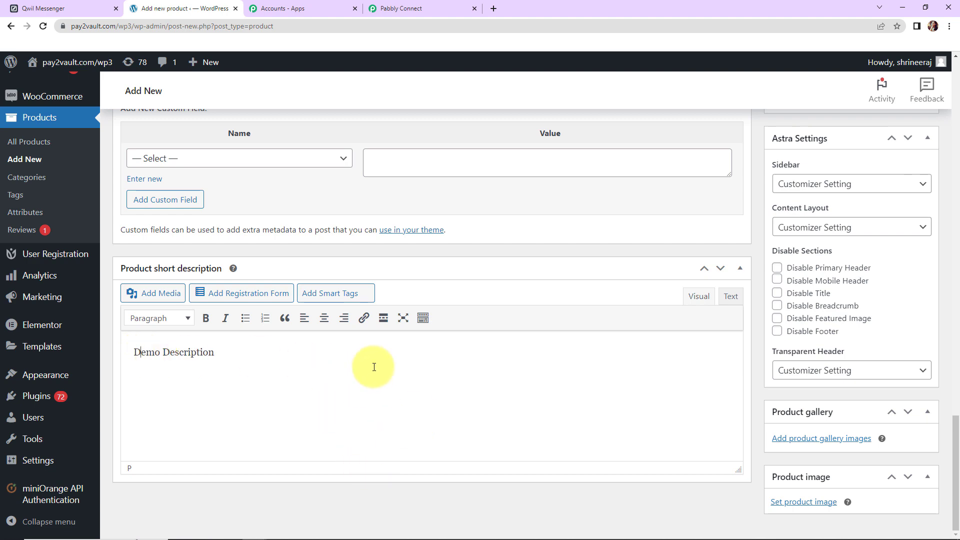
{"action": "scroll", "coordinate": [395, 372], "scroll_direction": "up", "scroll_amount": 4}
{"action": "scroll", "coordinate": [677, 369], "scroll_direction": "up", "scroll_amount": 20}
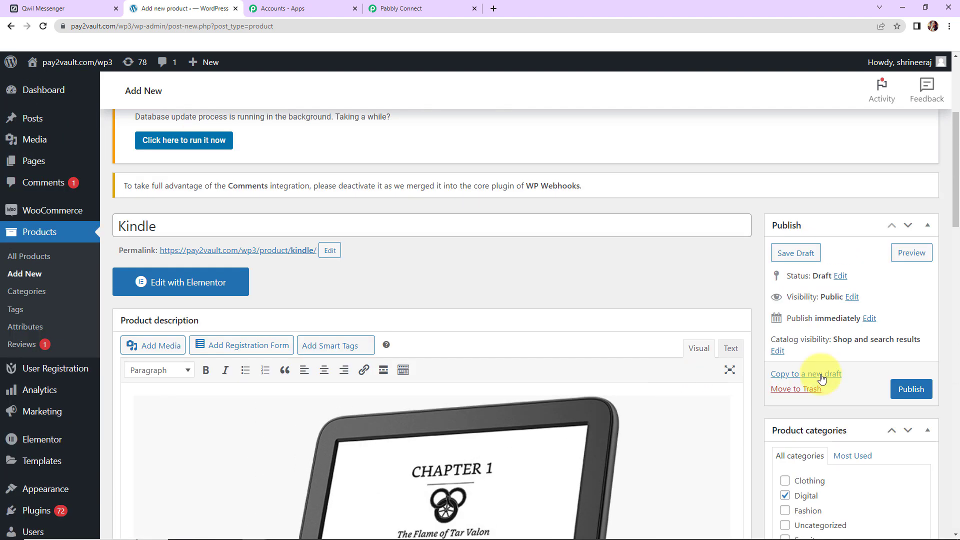
- Publish the Kindle product and check it in All Products with SKU 50 at ₹9,000
{"action": "left_click", "coordinate": [892, 389]}
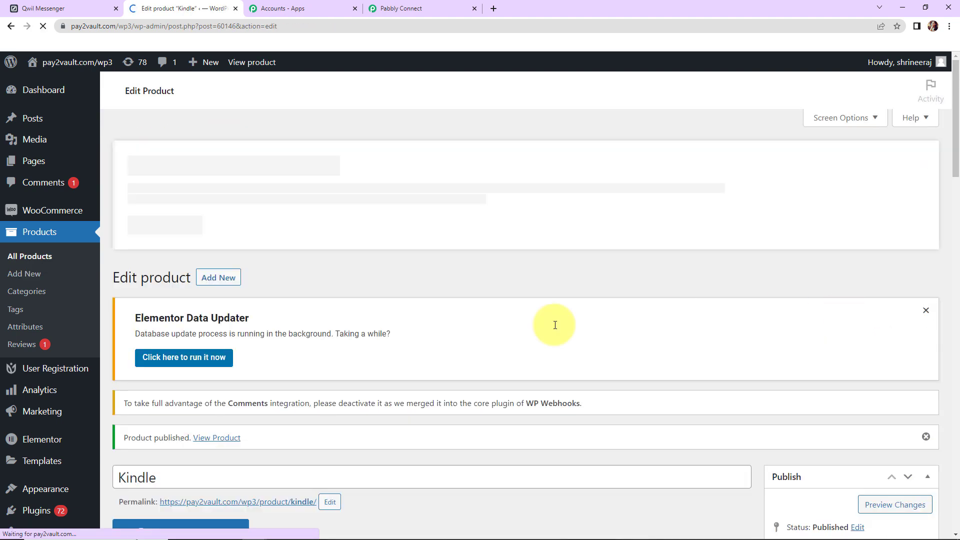
{"action": "left_click", "coordinate": [27, 260]}
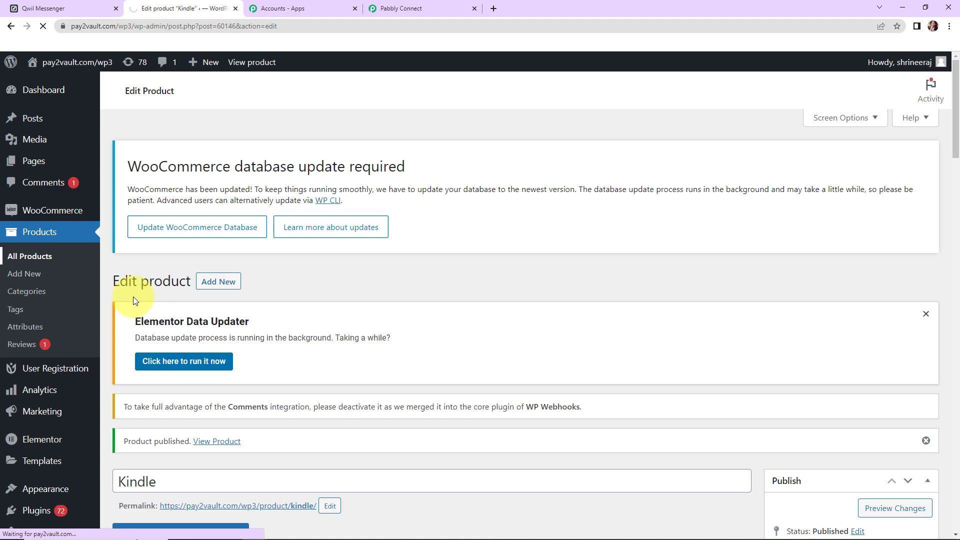
{"action": "scroll", "coordinate": [377, 311], "scroll_direction": "down", "scroll_amount": 5}
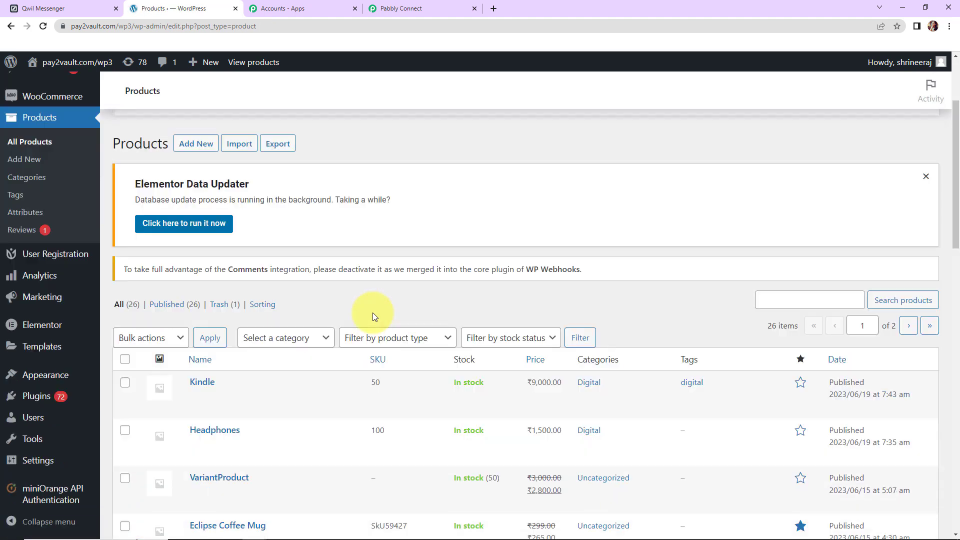
{"action": "scroll", "coordinate": [185, 293], "scroll_direction": "up", "scroll_amount": 1}
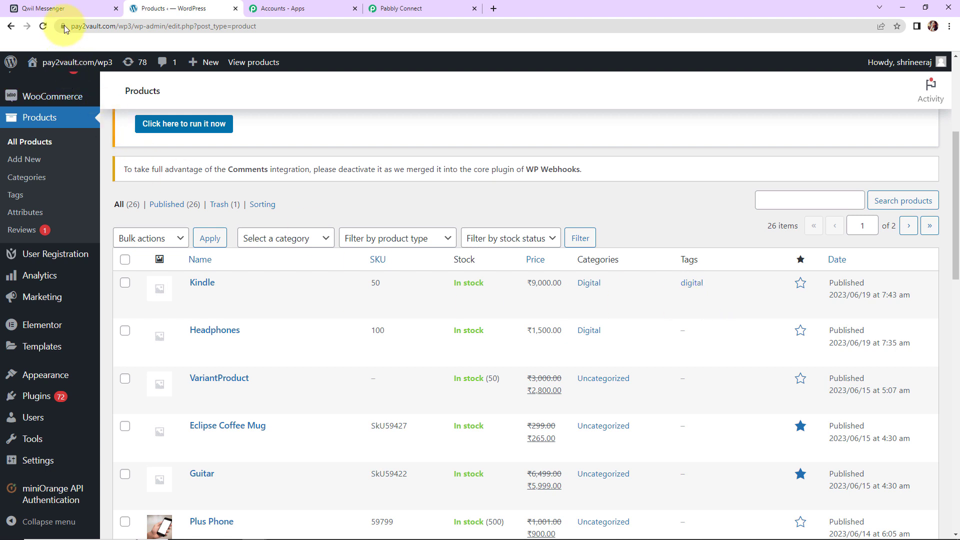
- Check the Kindle message (SKU 50, Price 9000) in Qwil Messenger, then return to the workflow's top
{"action": "left_click", "coordinate": [45, 8]}
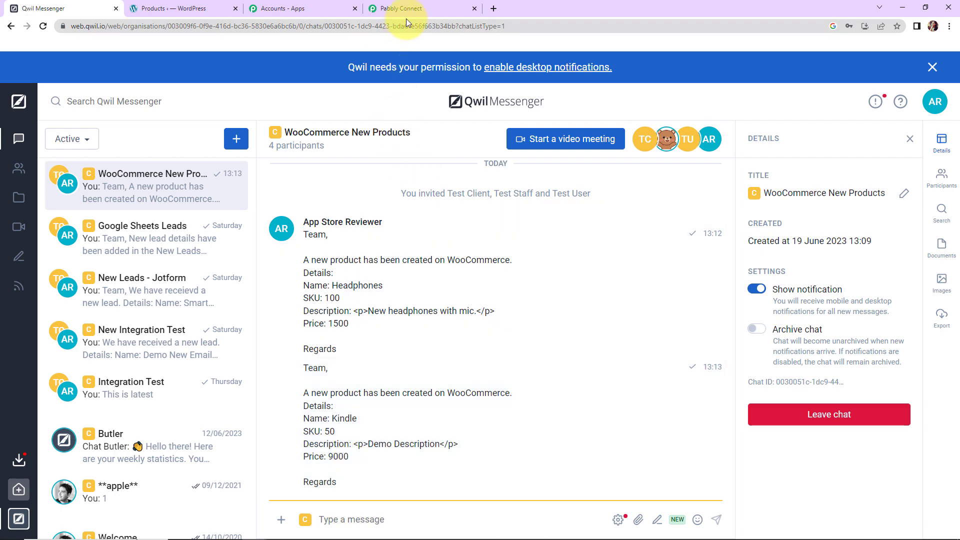
{"action": "left_click", "coordinate": [414, 9]}
{"action": "left_click_drag", "start_coordinate": [954, 481], "coordinate": [949, 92]}
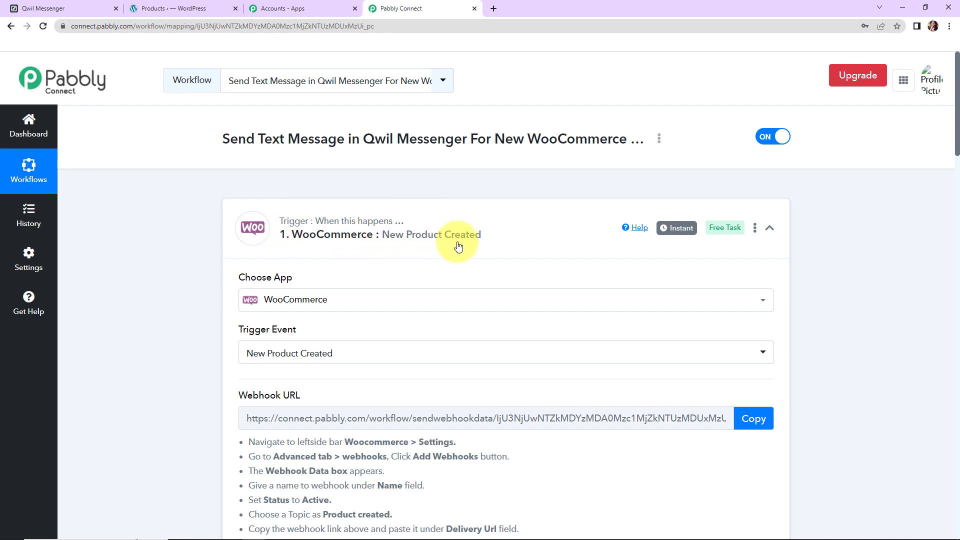
- Collapse the WooCommerce New Product Created trigger and the Qwil Send a Text Message action
{"action": "left_click", "coordinate": [769, 231]}
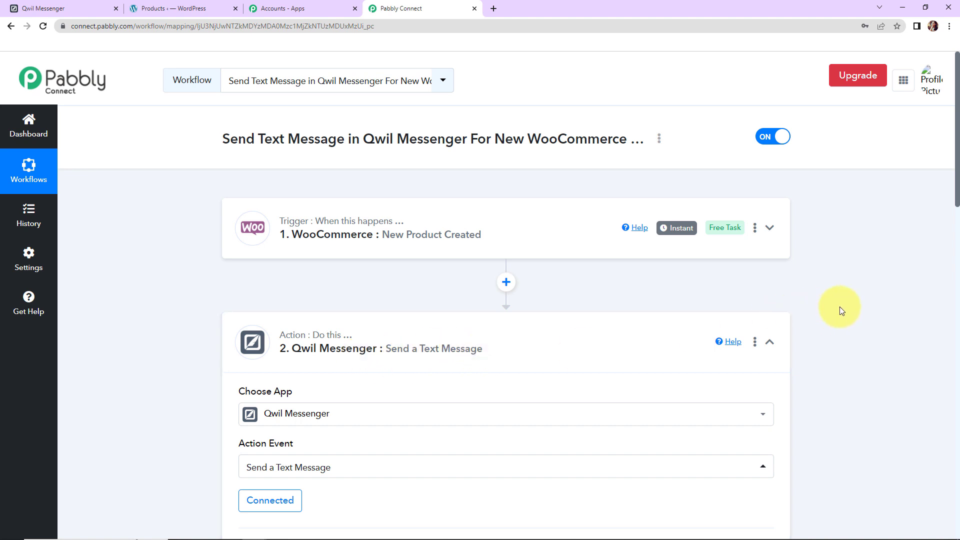
{"action": "left_click", "coordinate": [769, 342]}
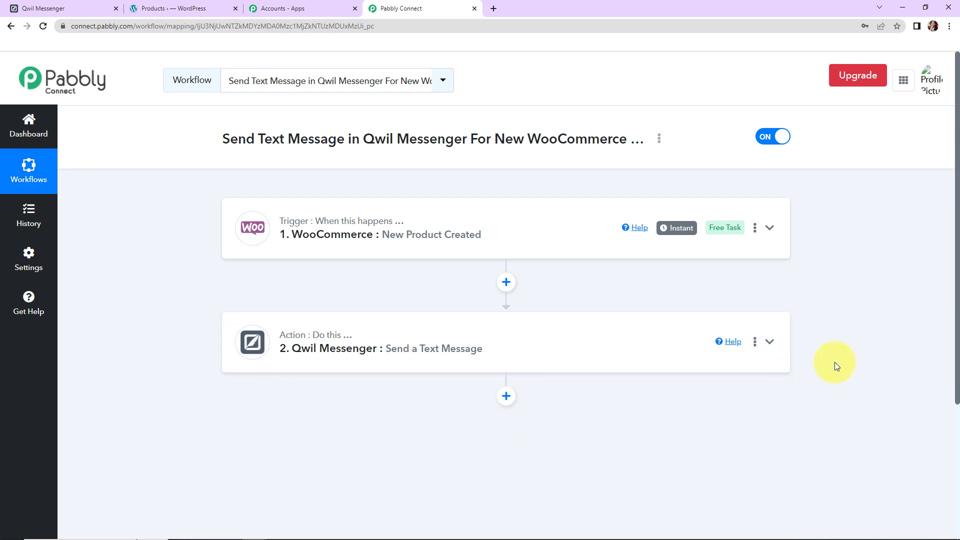